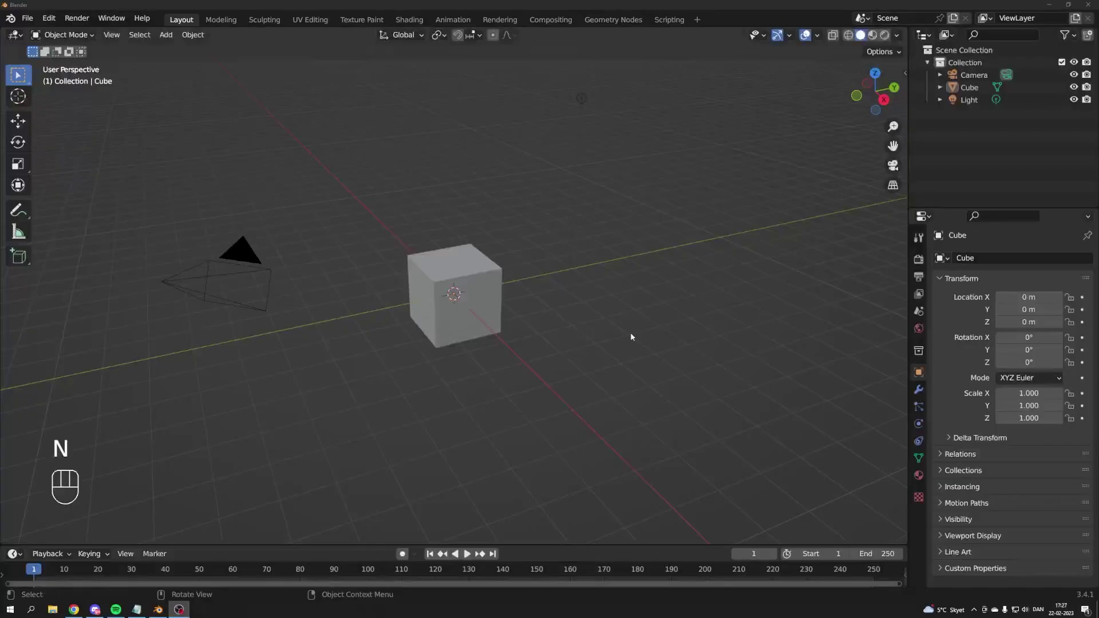
Delete the default camera, cube and light, and add a mesh plane at the world origin
left_click_drag(685, 407, 161, 94)
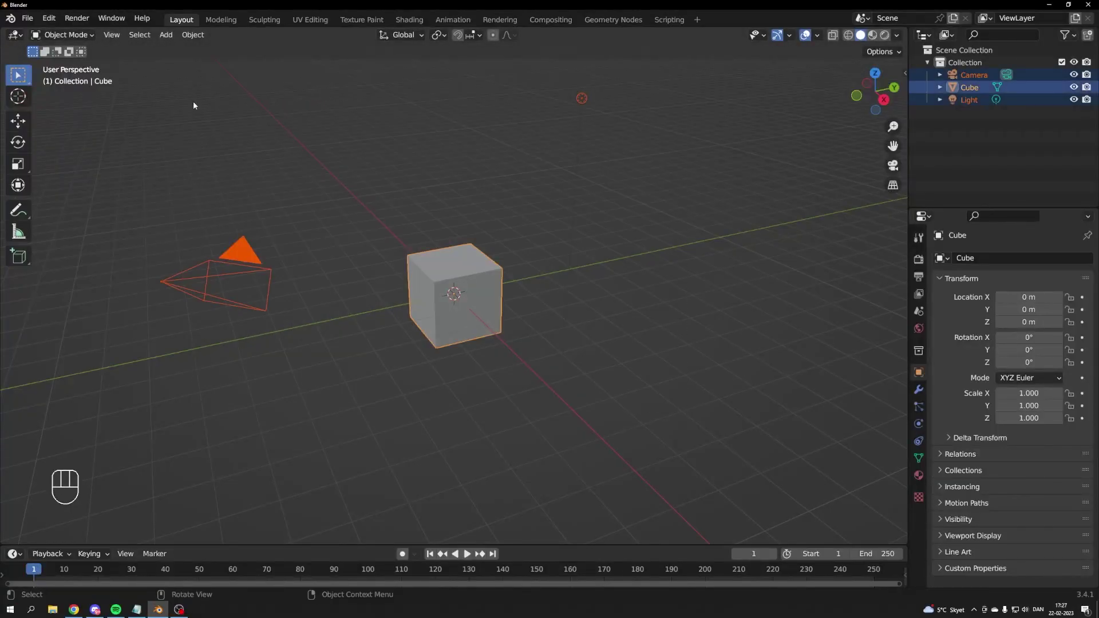
key("Delete")
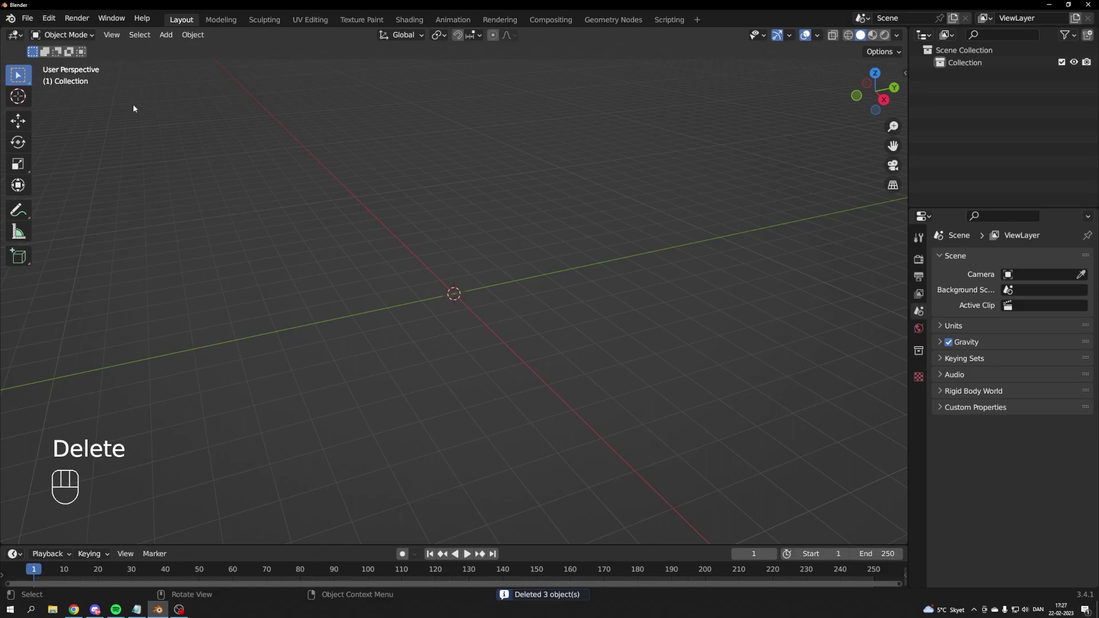
left_click(165, 34)
mouse_move(177, 46)
left_click(355, 46)
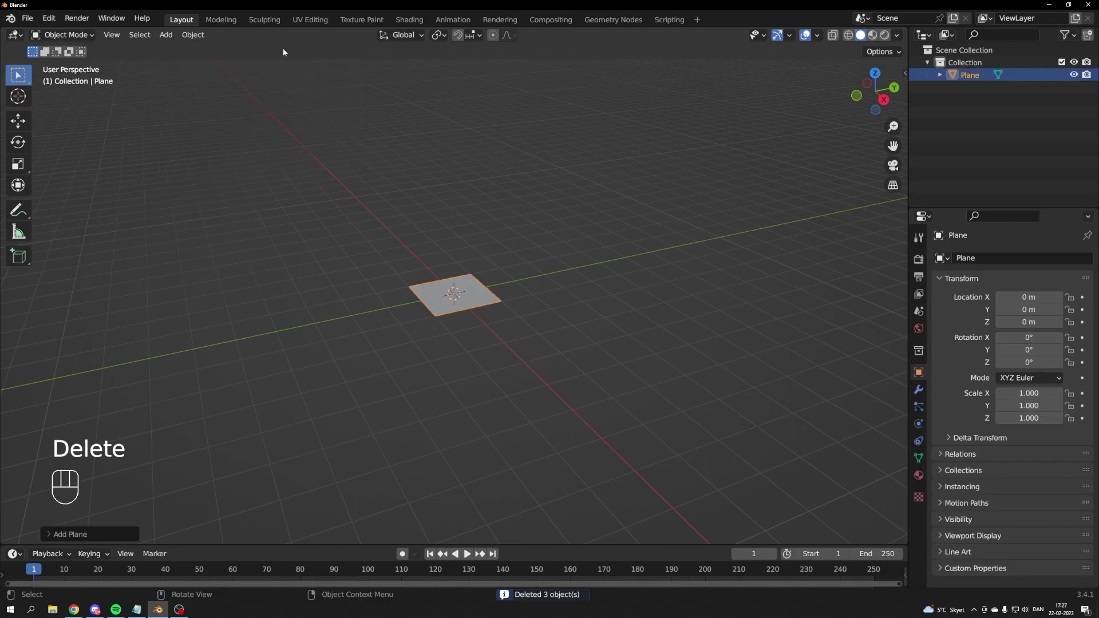
scroll(483, 277, "down", 8)
scroll(466, 290, "up", 8)
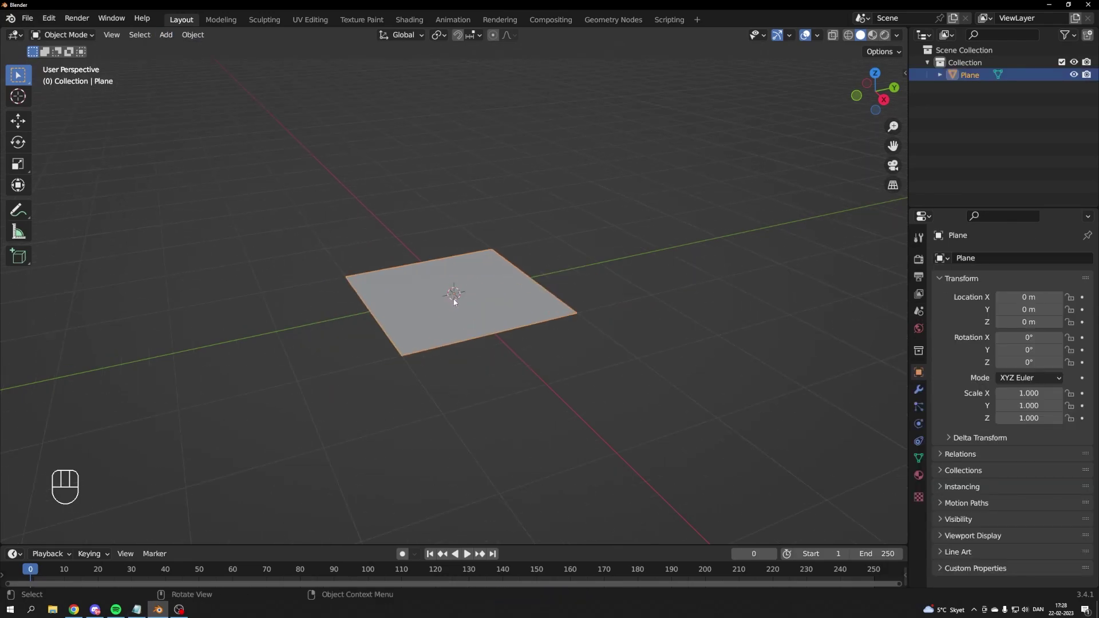
Add a particle system to the plane and set its type to Hair
left_click(918, 406)
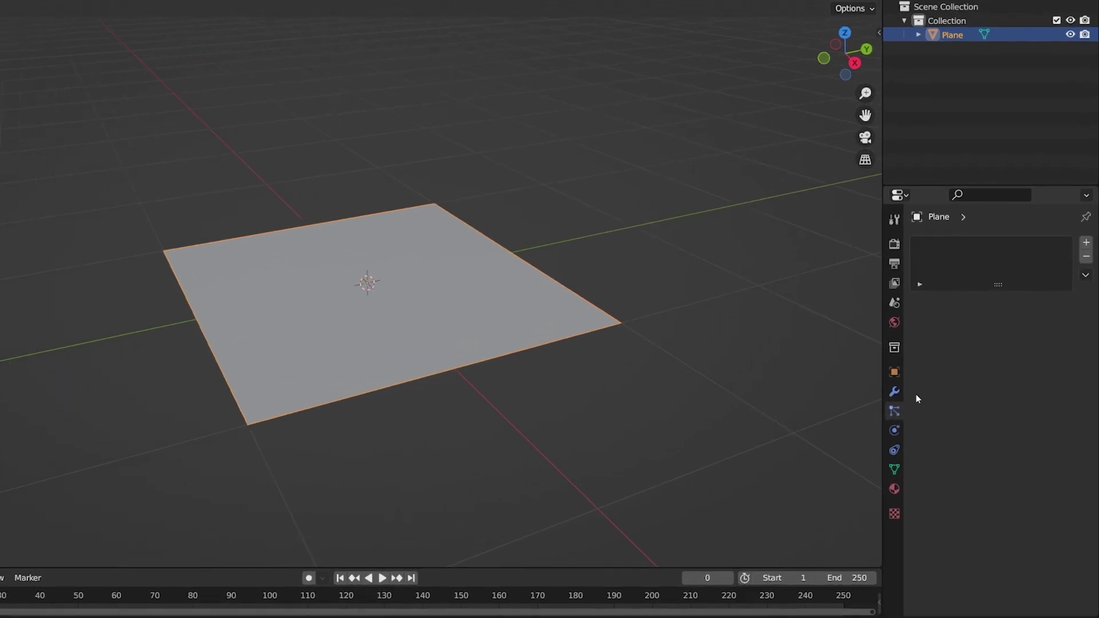
left_click(1087, 259)
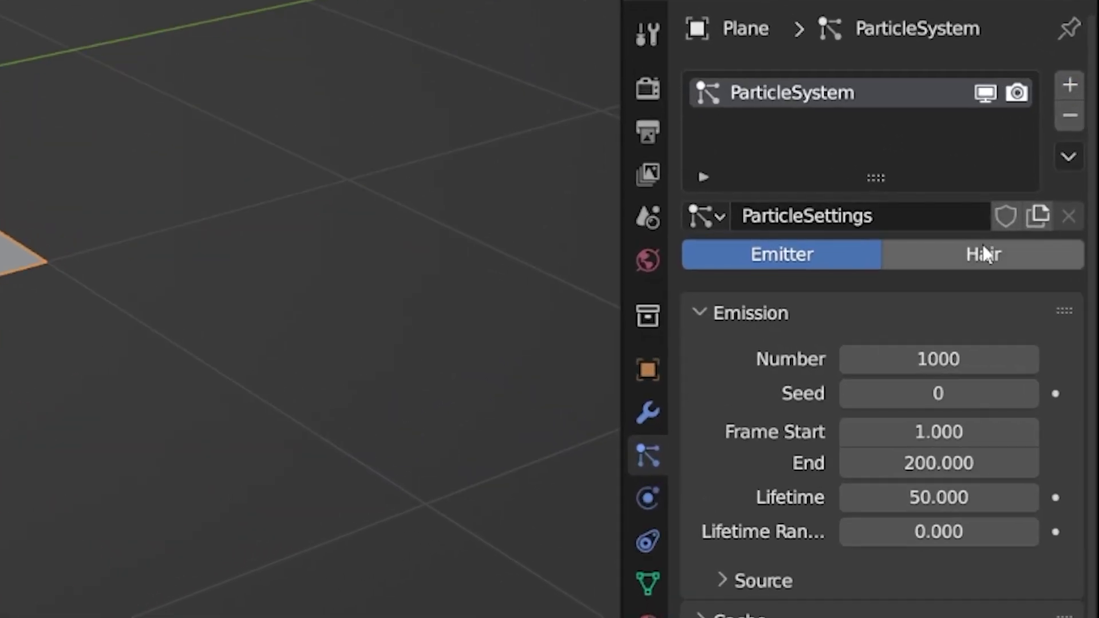
left_click(983, 253)
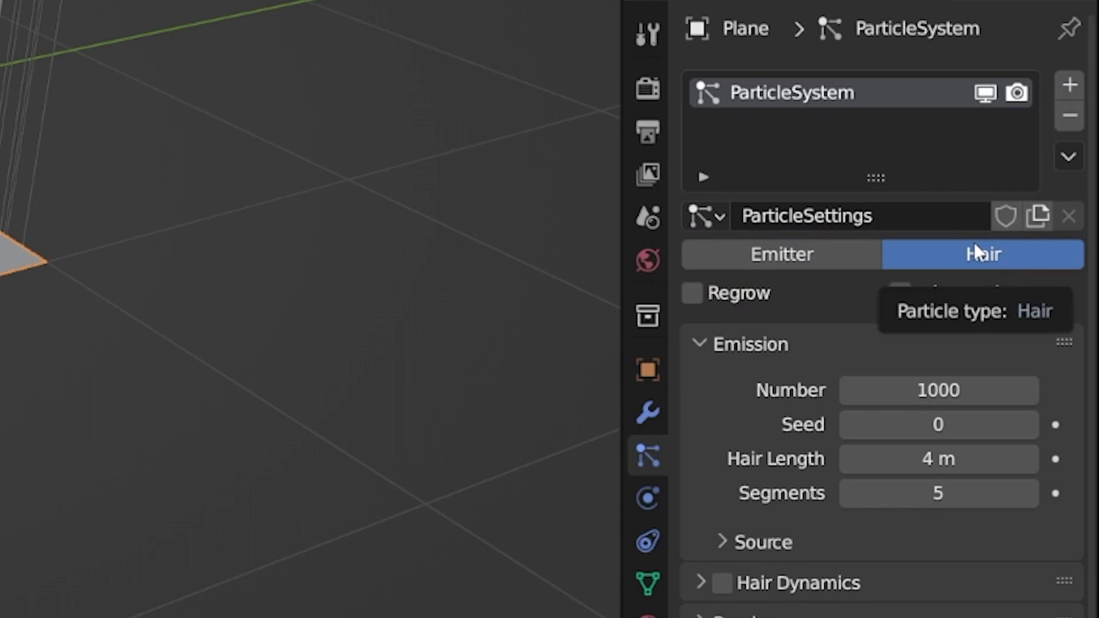
Shorten the plane's hair length to about 0.19 m and enable the Advanced hair options
left_click(905, 452)
key("Return")
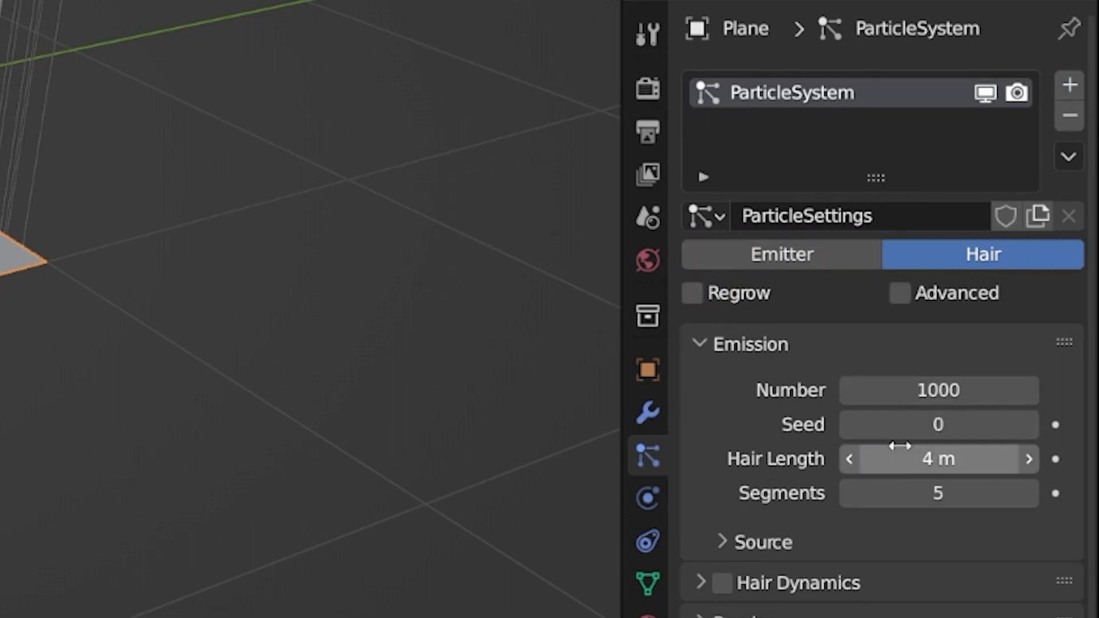
left_click_drag(900, 447, 857, 459)
middle_click_drag(205, 395, 233, 294)
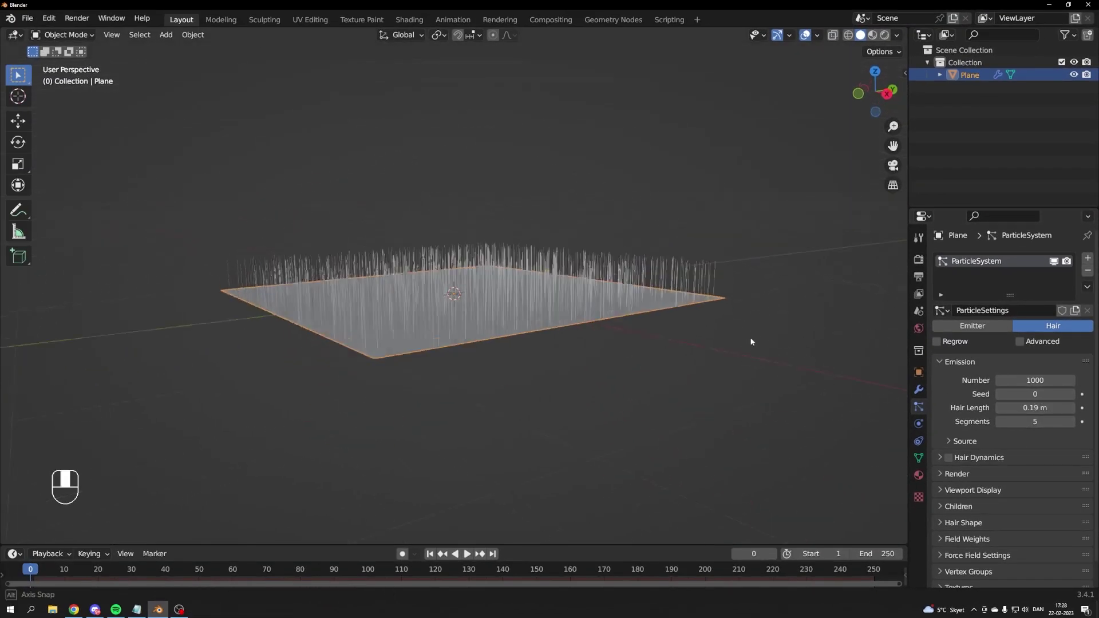
middle_click_drag(750, 342, 748, 328)
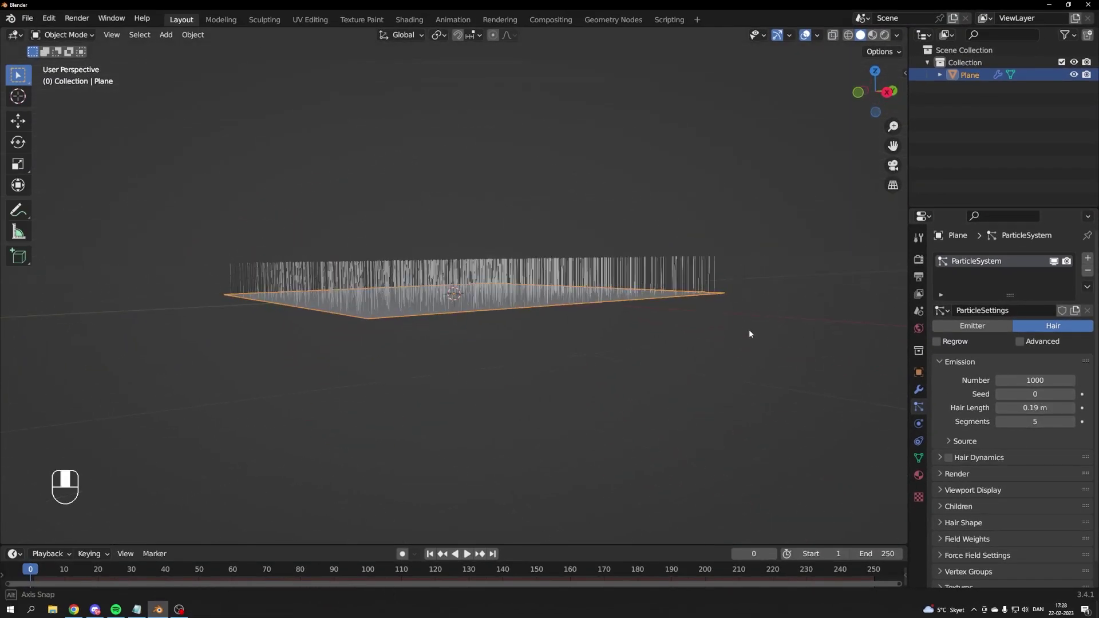
left_click(1019, 341)
scroll(991, 490, "down", 2)
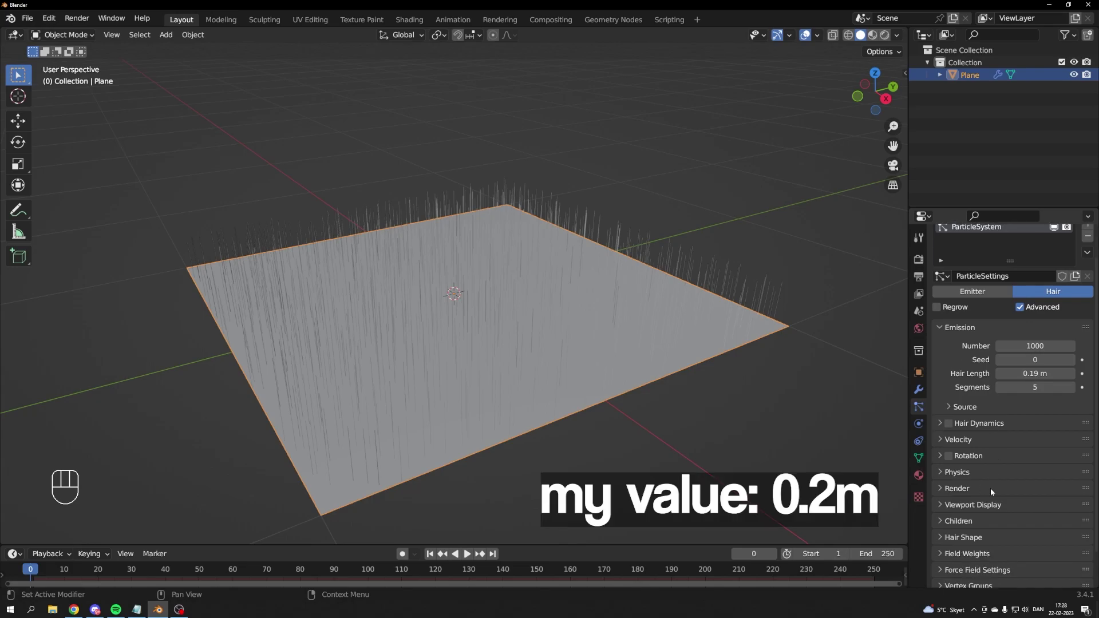
Switch the hair's children type to Simple and set both the display and render amounts to 25
left_click(955, 520)
scroll(1001, 444, "down", 3)
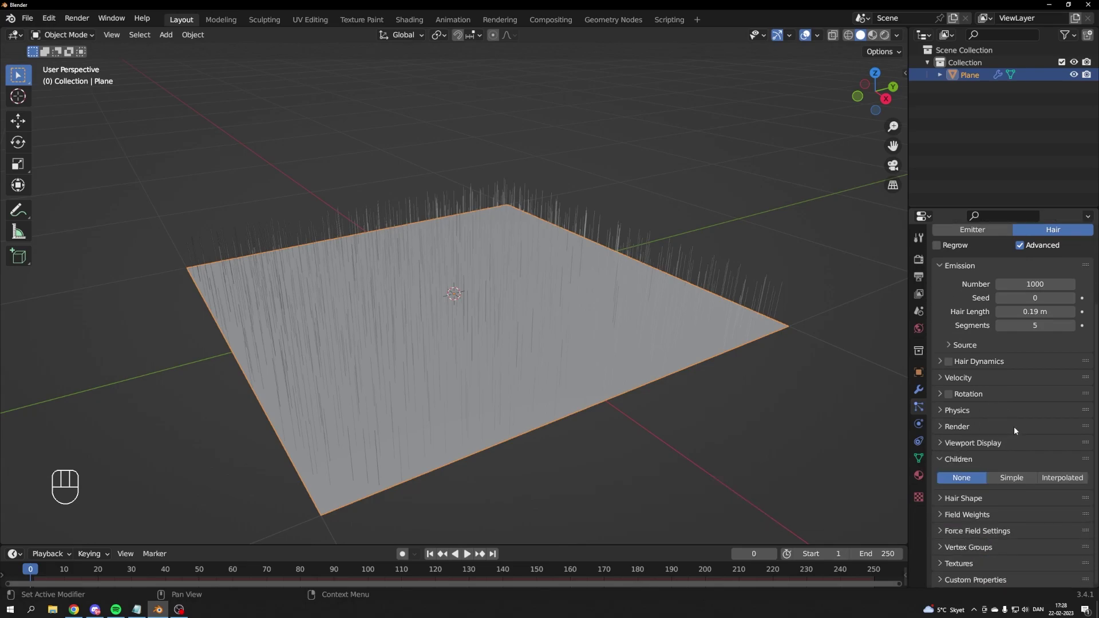
left_click(1011, 477)
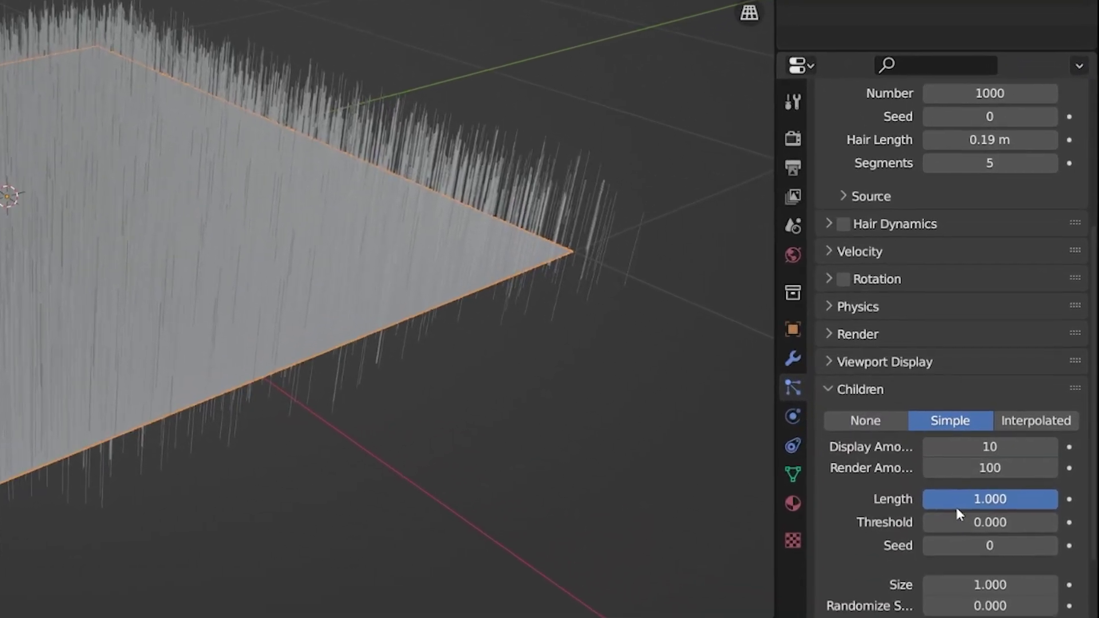
mouse_move(992, 423)
left_mouse_down()
mouse_move(993, 439)
mouse_move(994, 420)
left_mouse_up()
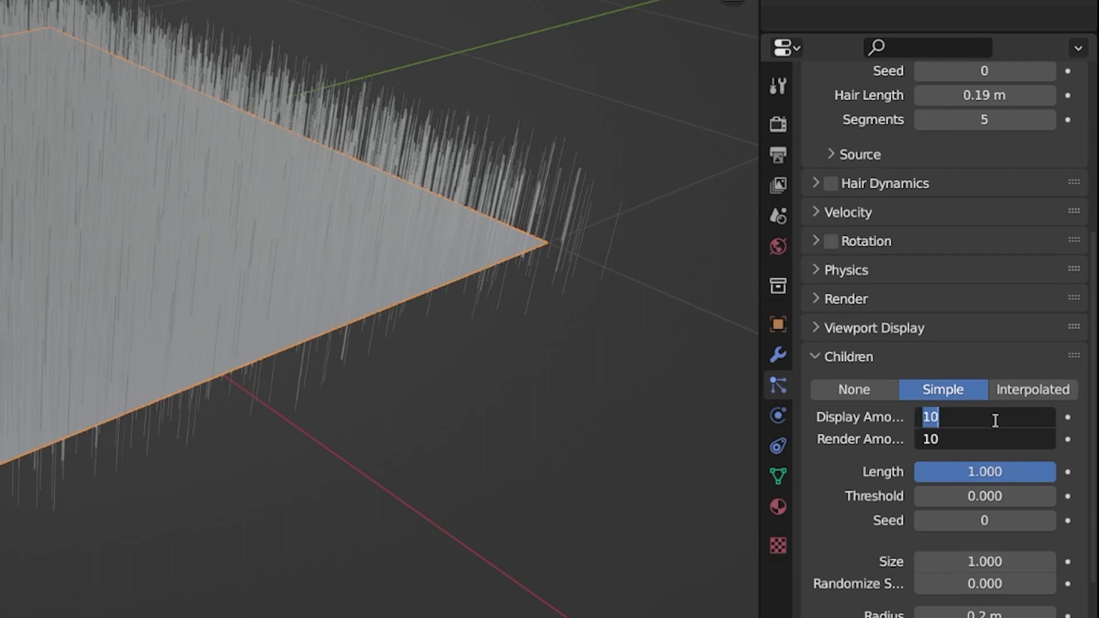
key("Return")
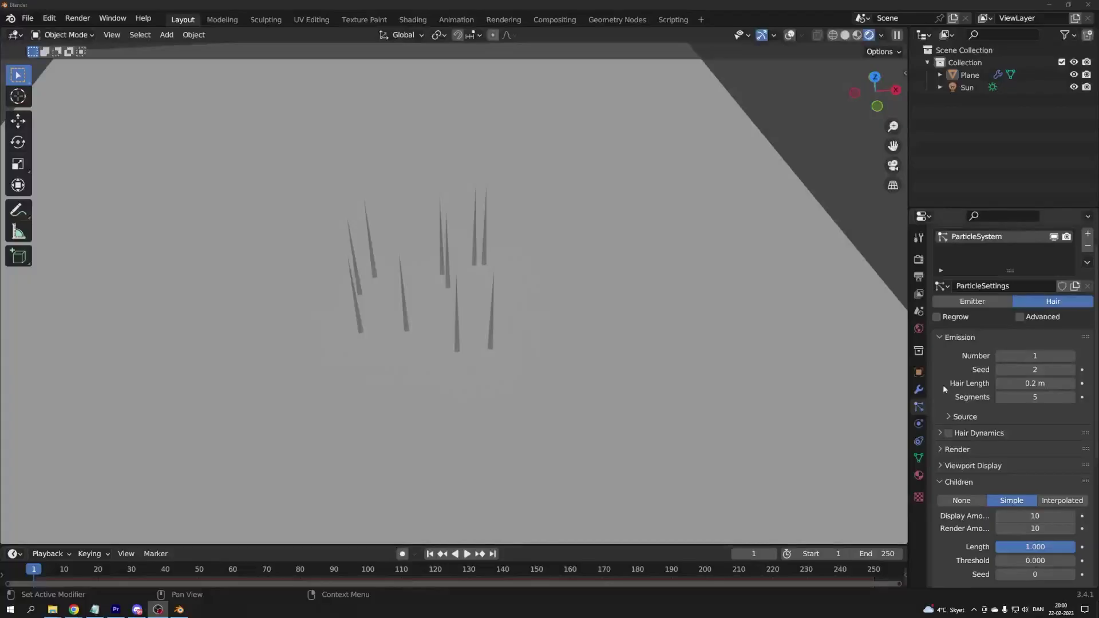
In the single-hair example scene, try display and render child amounts of 1, followed by higher amounts
type("1")
key("Return")
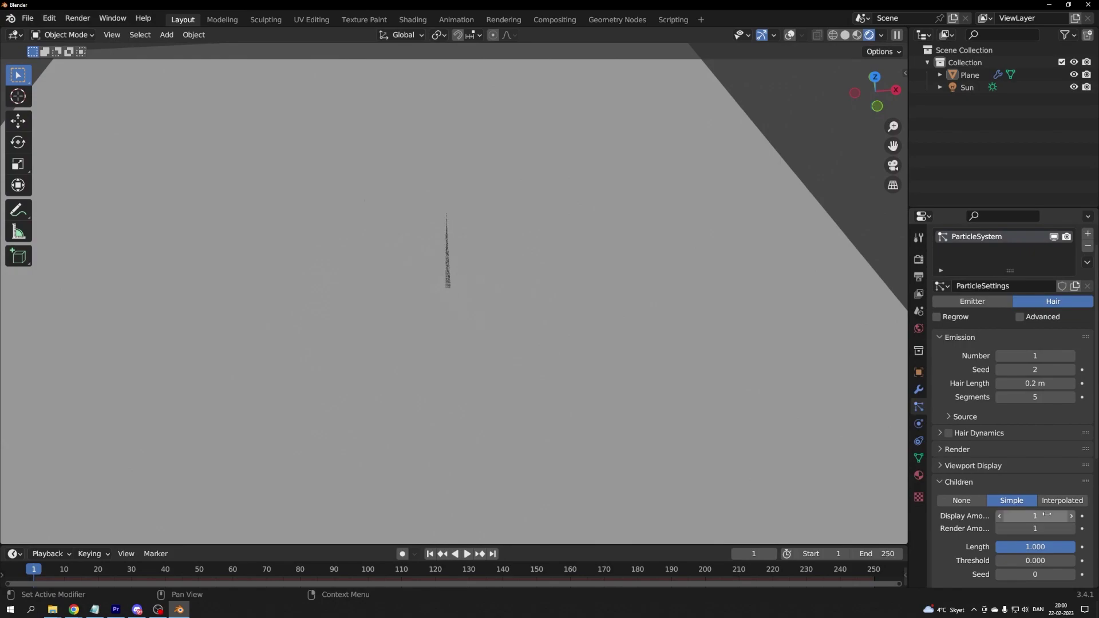
left_click_drag(1057, 512, 1098, 528)
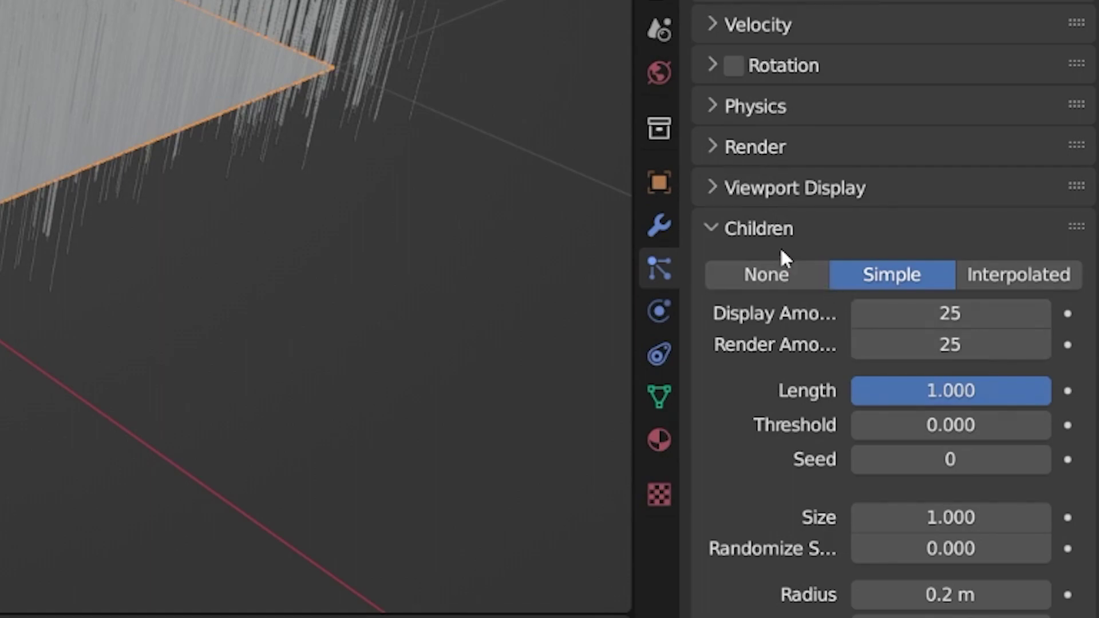
In the example scene, set the hair emission number to 250 and the children display amount to 25
left_click(943, 389)
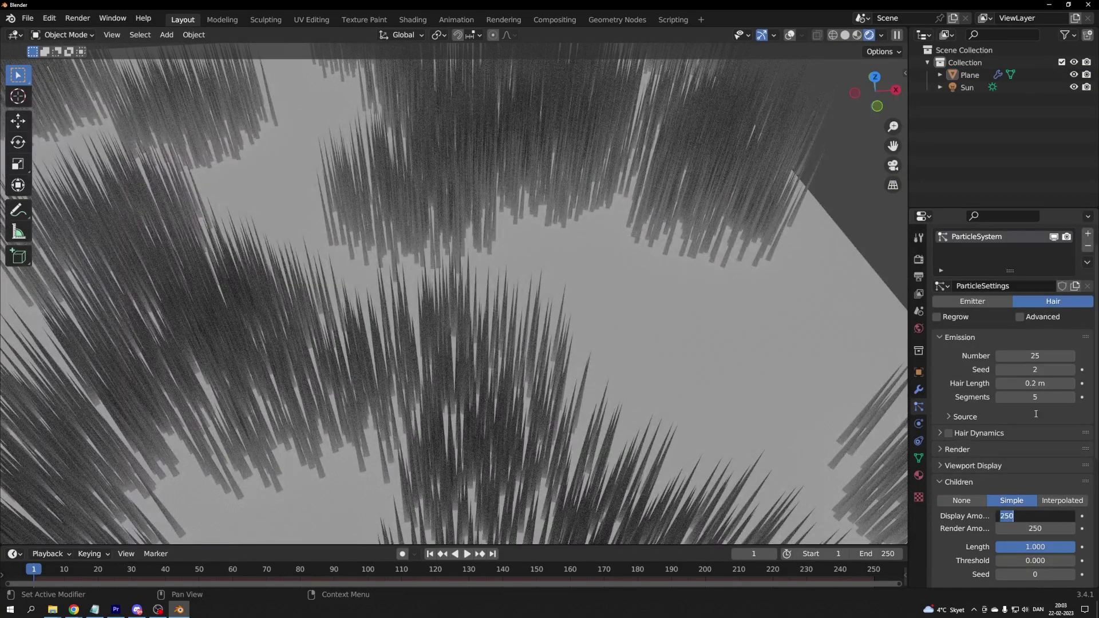
key("Return")
type("250")
key("Return")
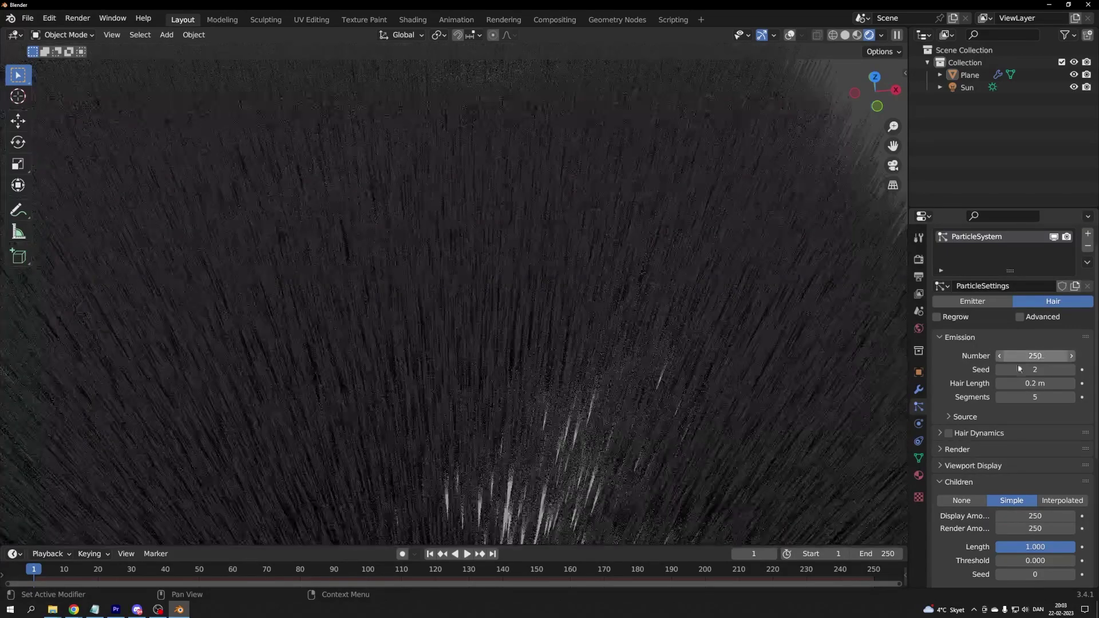
double_click(1040, 515)
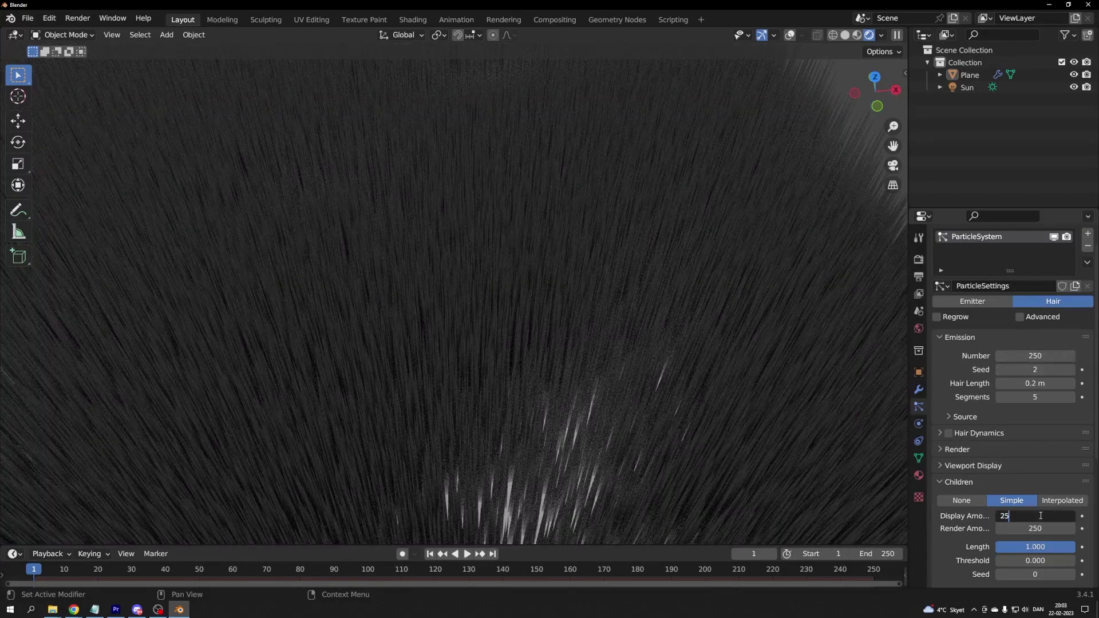
type("25")
key("Return")
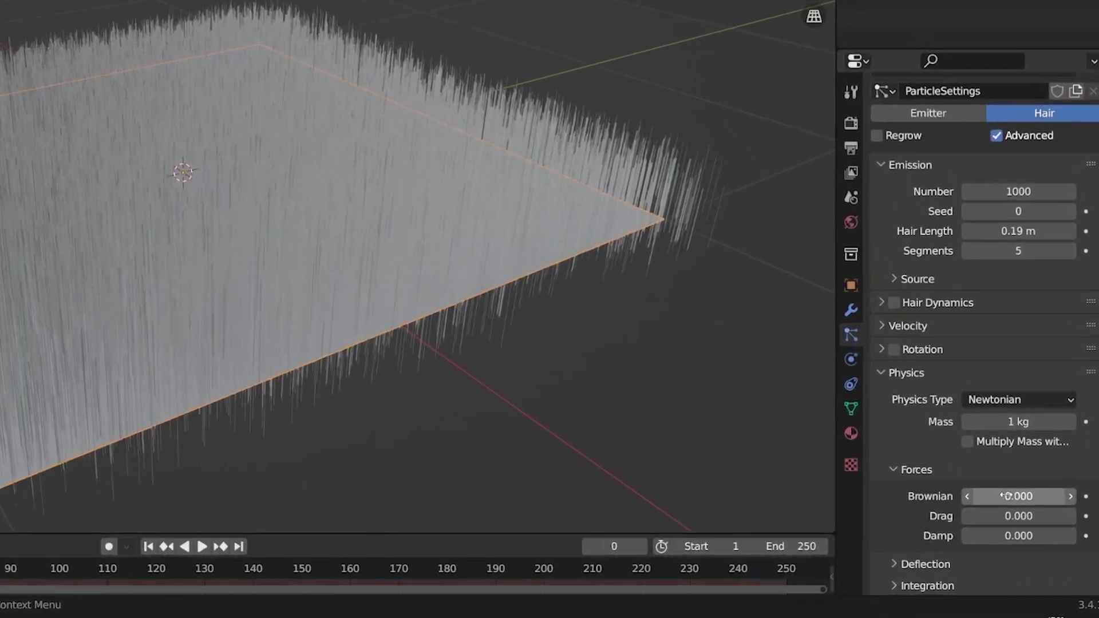
Raise the Brownian force in the hair physics settings, using 0.010 increments in the green grass scene
left_click_drag(1020, 518, 1038, 519)
left_click_drag(998, 469, 953, 469)
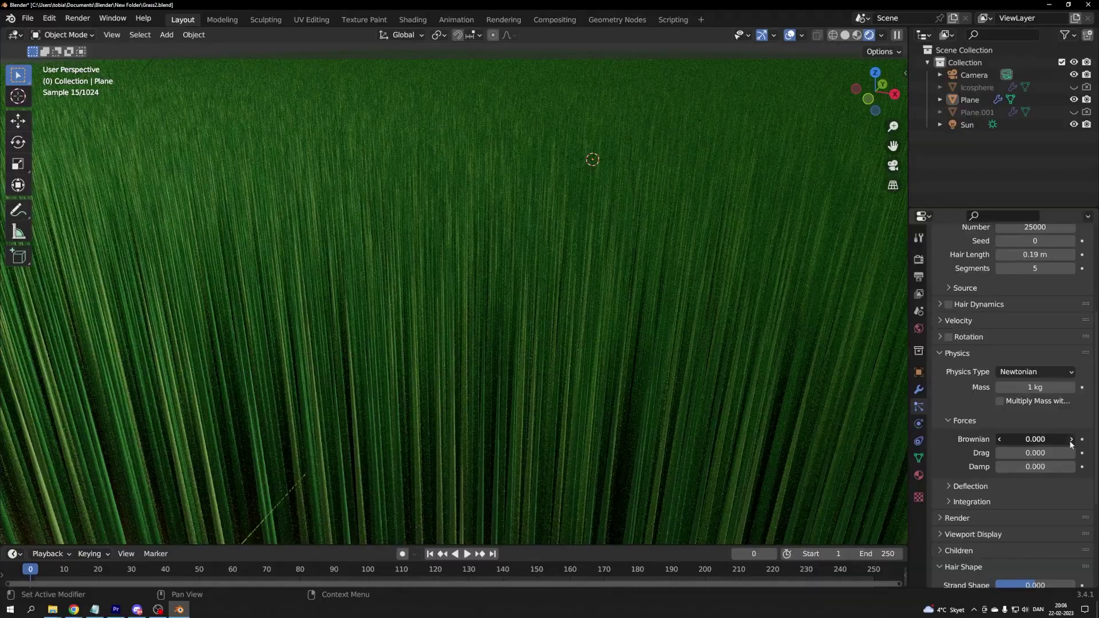
left_click(1071, 438)
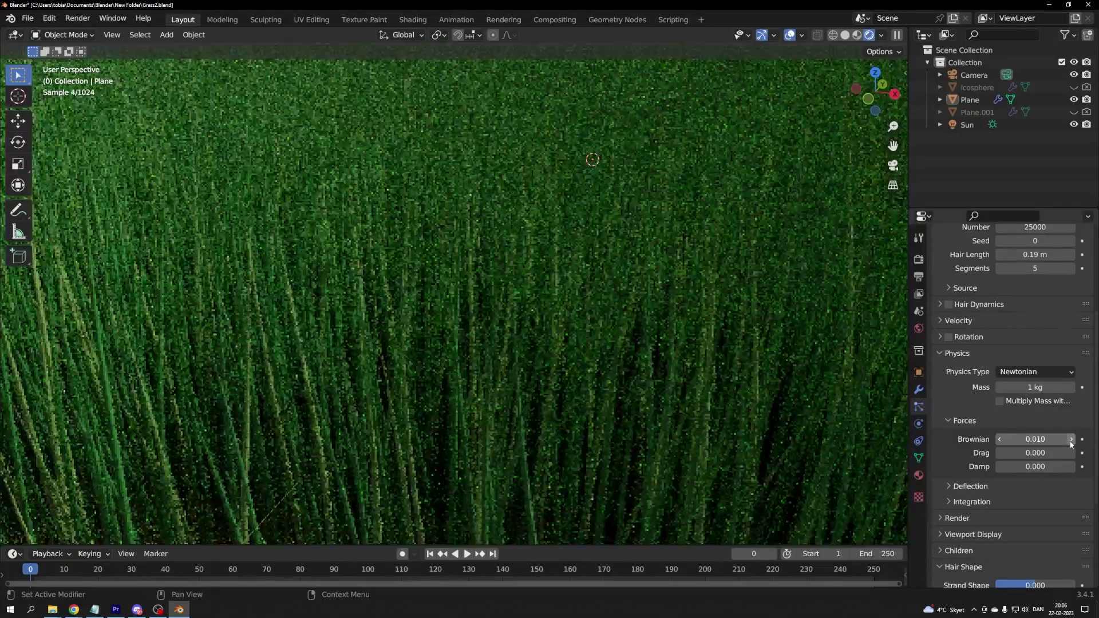
left_click(1071, 440)
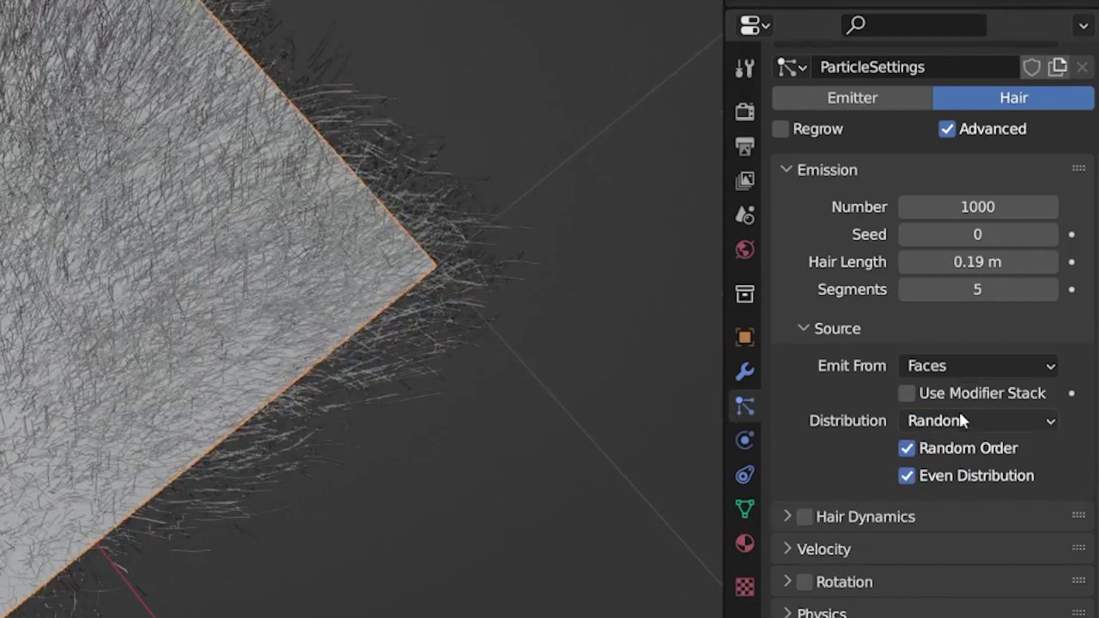
Set the distribution of the hair emission source to Jittered
left_click(961, 416)
left_click(956, 445)
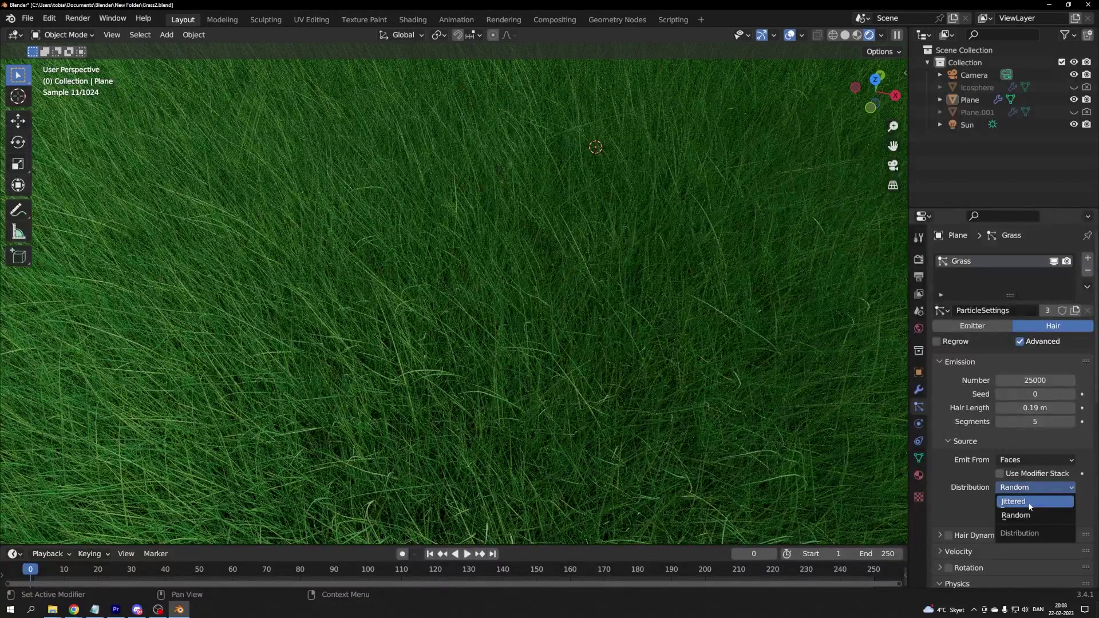
left_click(1028, 502)
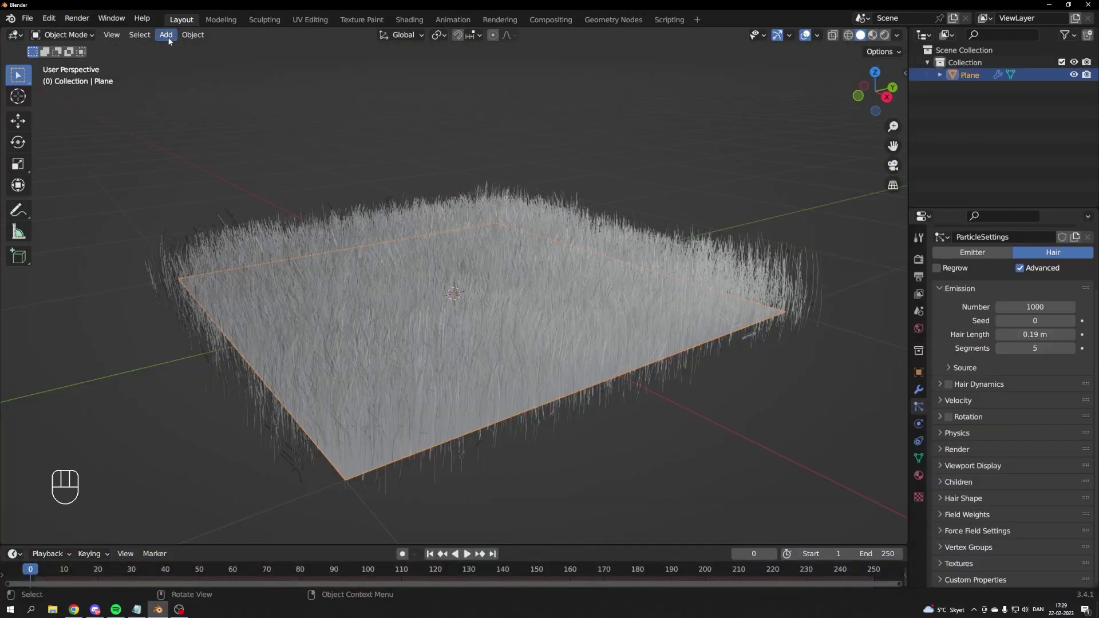
Add a Sun light, raise it about 0.95 m above the grass plane and rotate it to shine at an angle
left_click(166, 34)
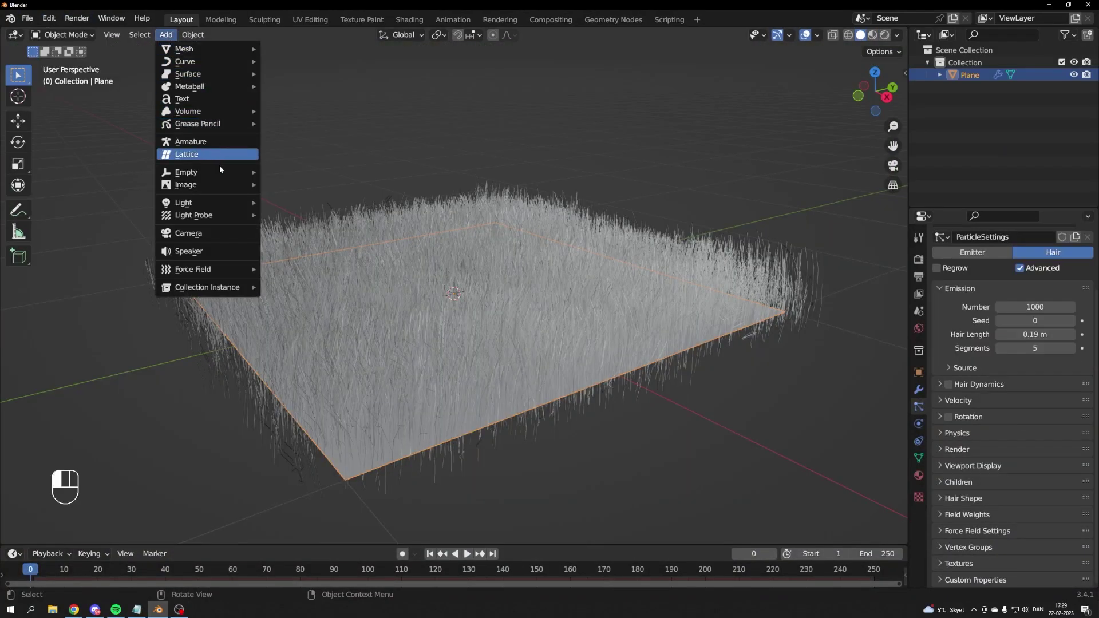
mouse_move(219, 204)
left_click(292, 215)
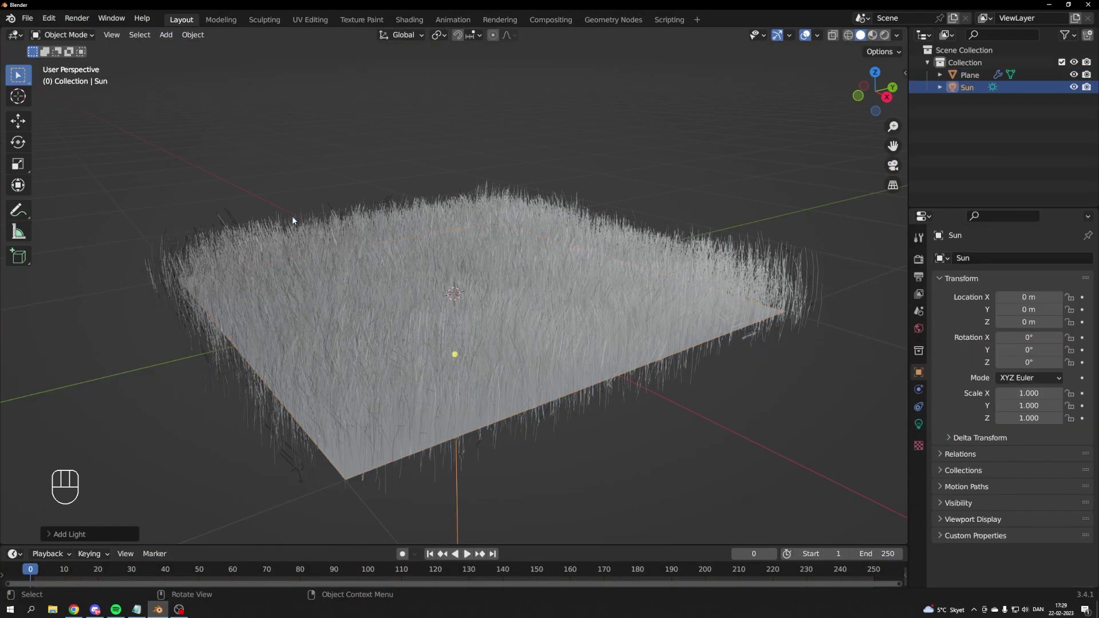
key("g")
left_click(557, 166)
key("r")
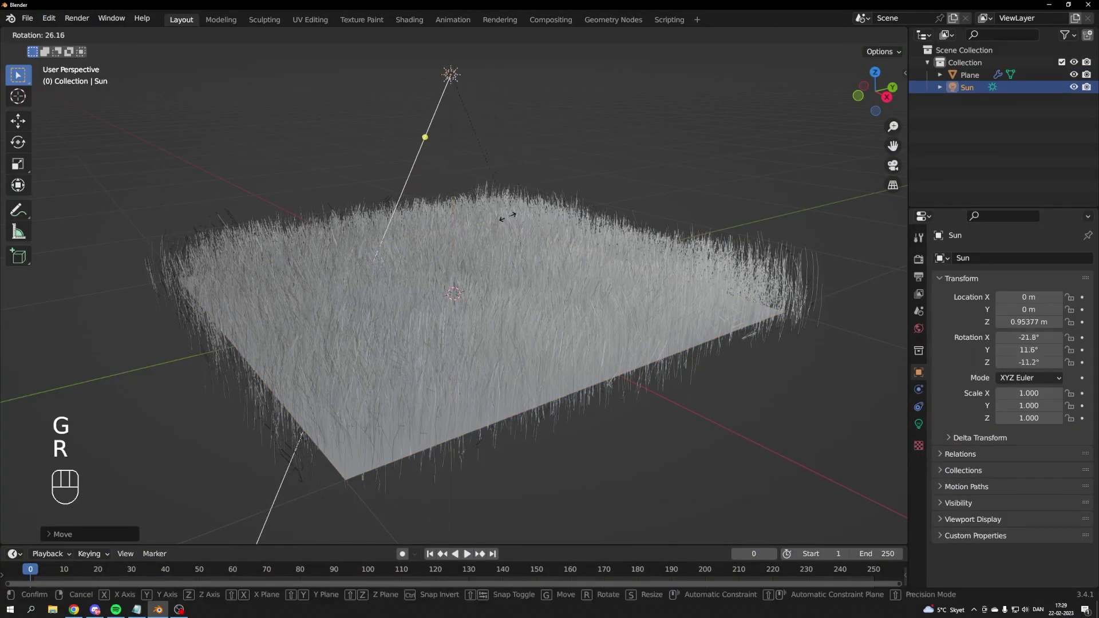
left_click(507, 215)
Set the Sun light's strength to 3
left_click(919, 424)
left_click(1029, 342)
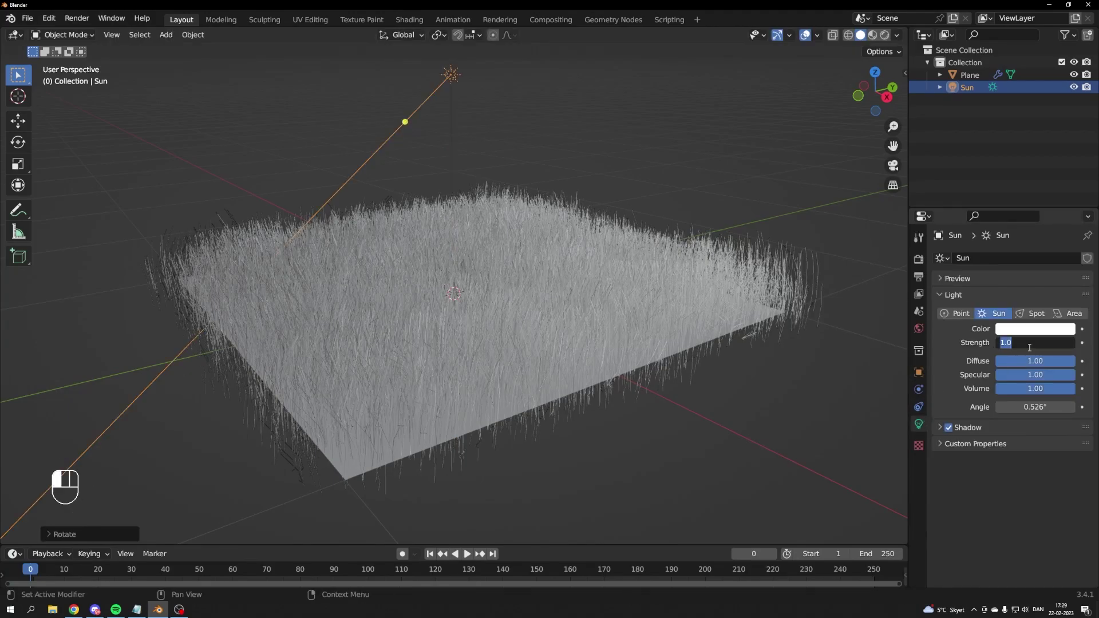
type("3")
key("Return")
Show the grass plane in rendered viewport shading and set the scene's render engine to Cycles
left_click(969, 75)
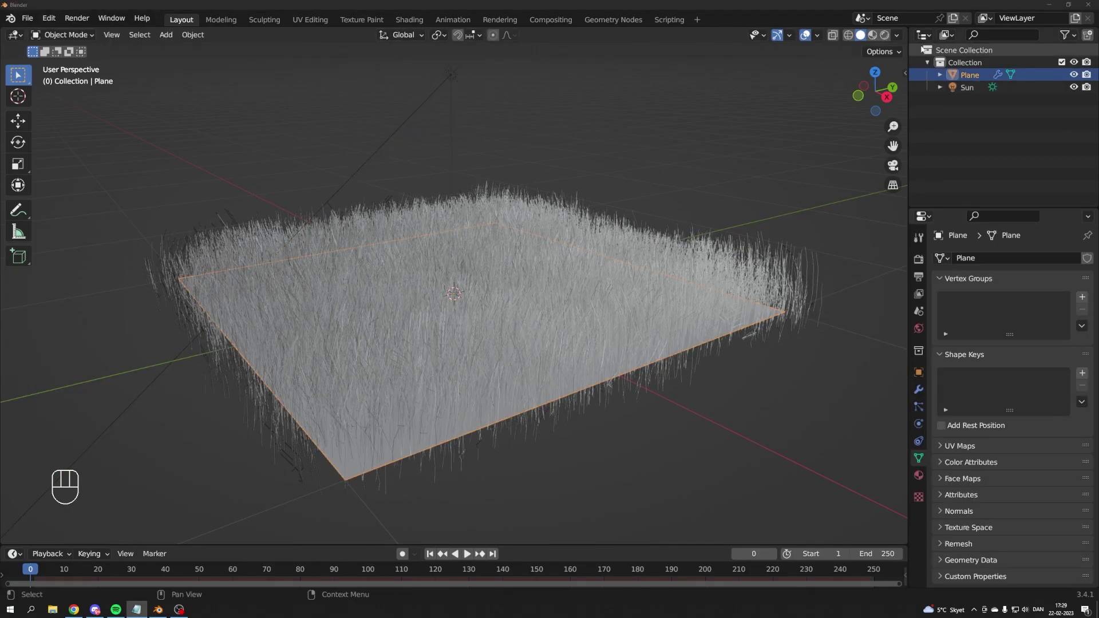
left_click(884, 35)
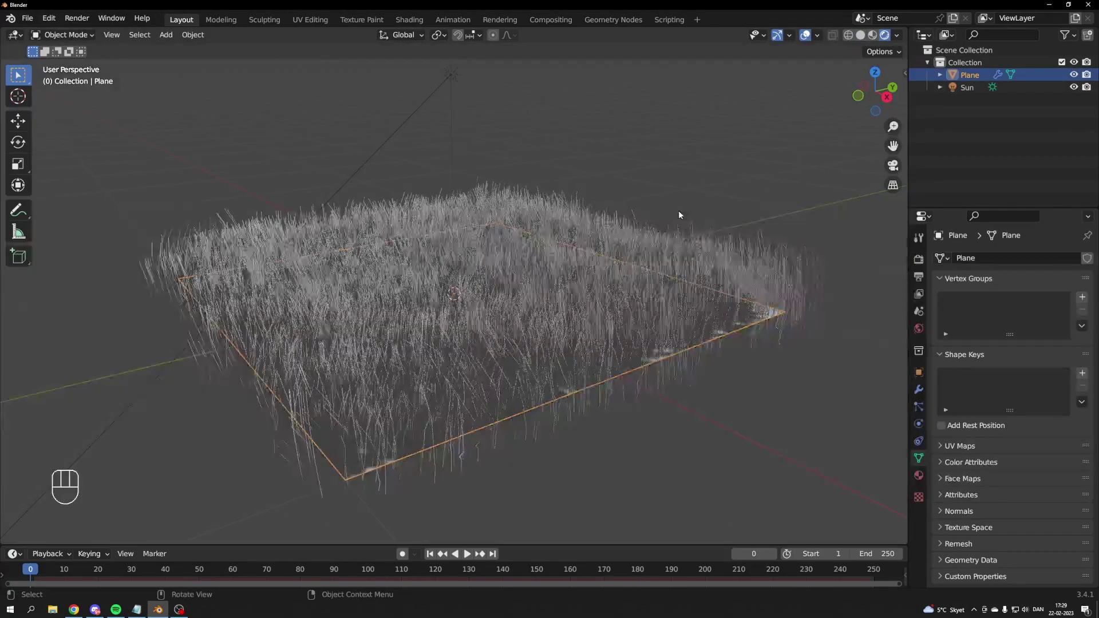
left_click(918, 261)
left_click(1058, 257)
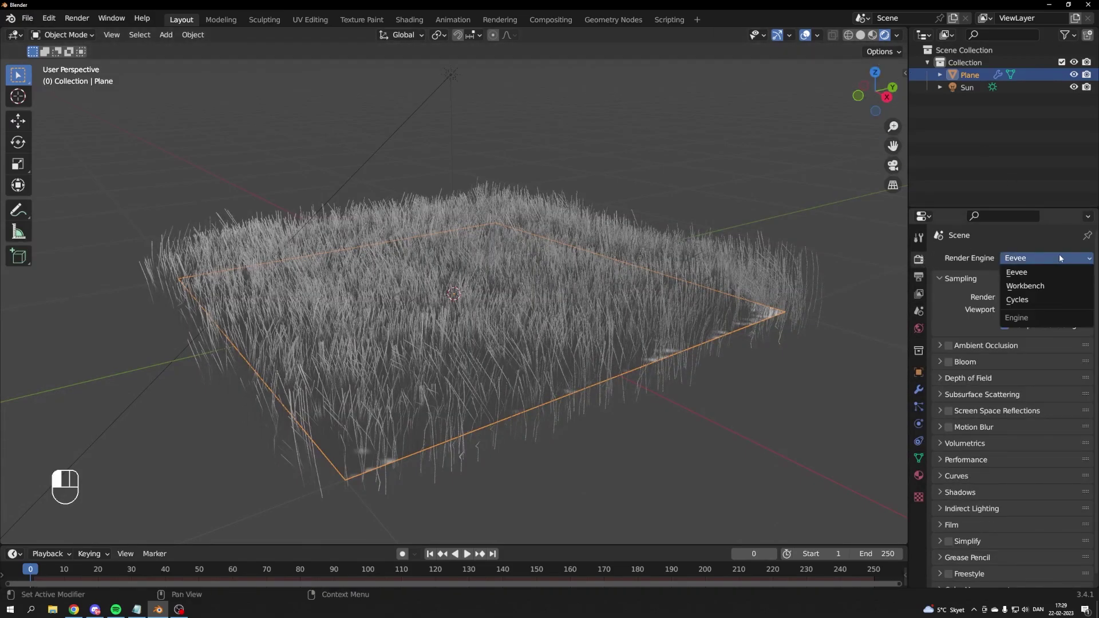
left_click(1030, 299)
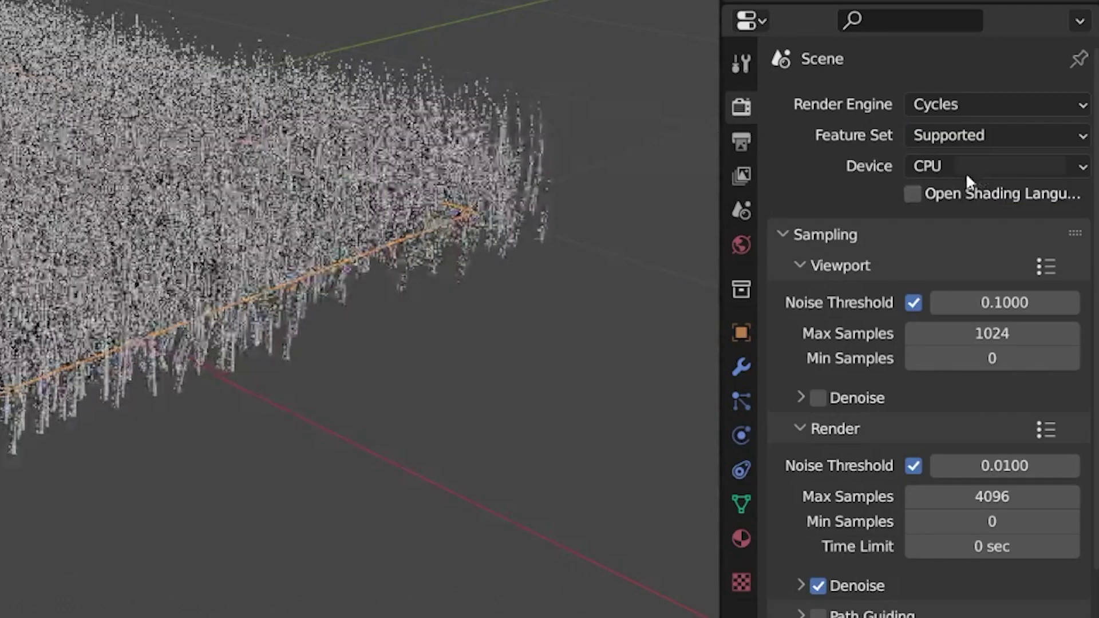
Set the Cycles render device to GPU Compute
left_click(970, 171)
left_click(962, 170)
left_click(959, 170)
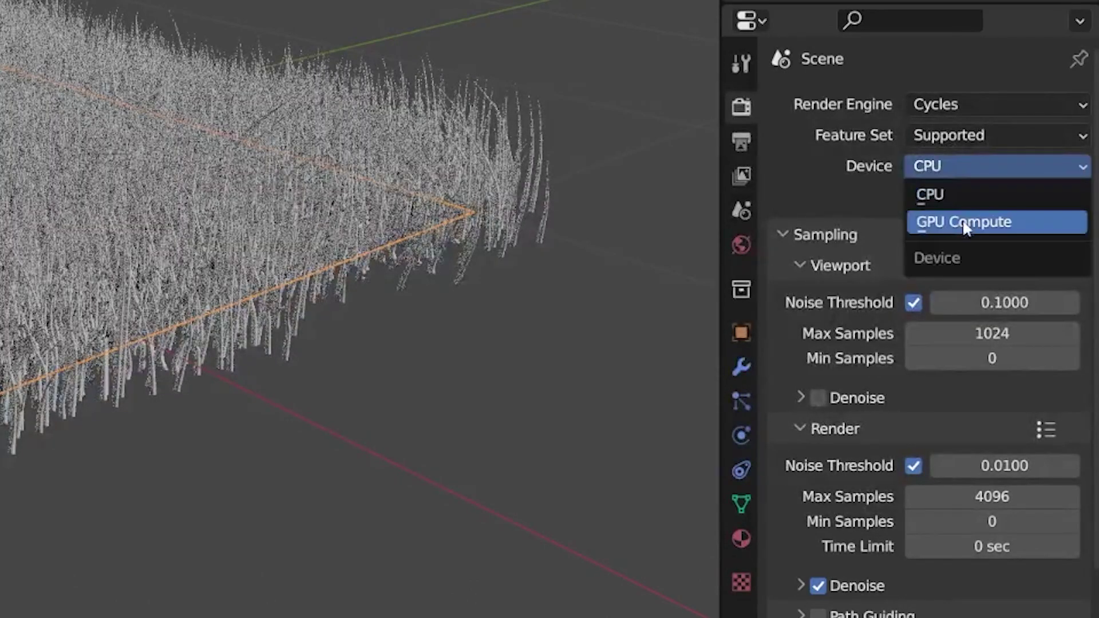
left_click(966, 225)
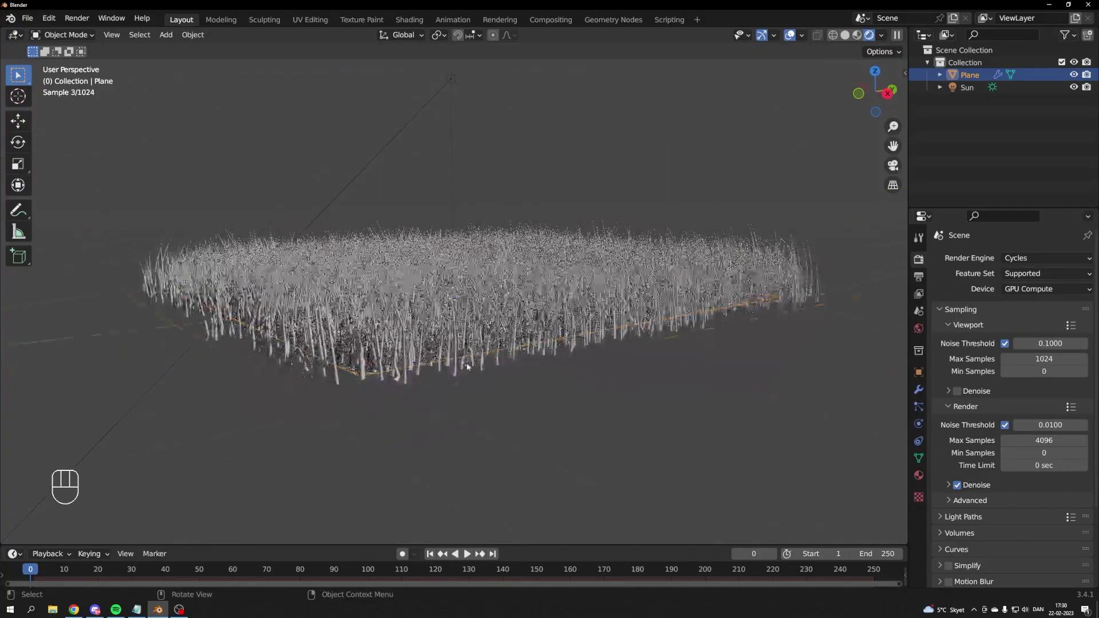
Set the root diameter in the grass particle system's hair shape to 0.4 m
scroll(497, 290, "up", 5)
middle_click_drag(497, 435, 534, 309, "shift")
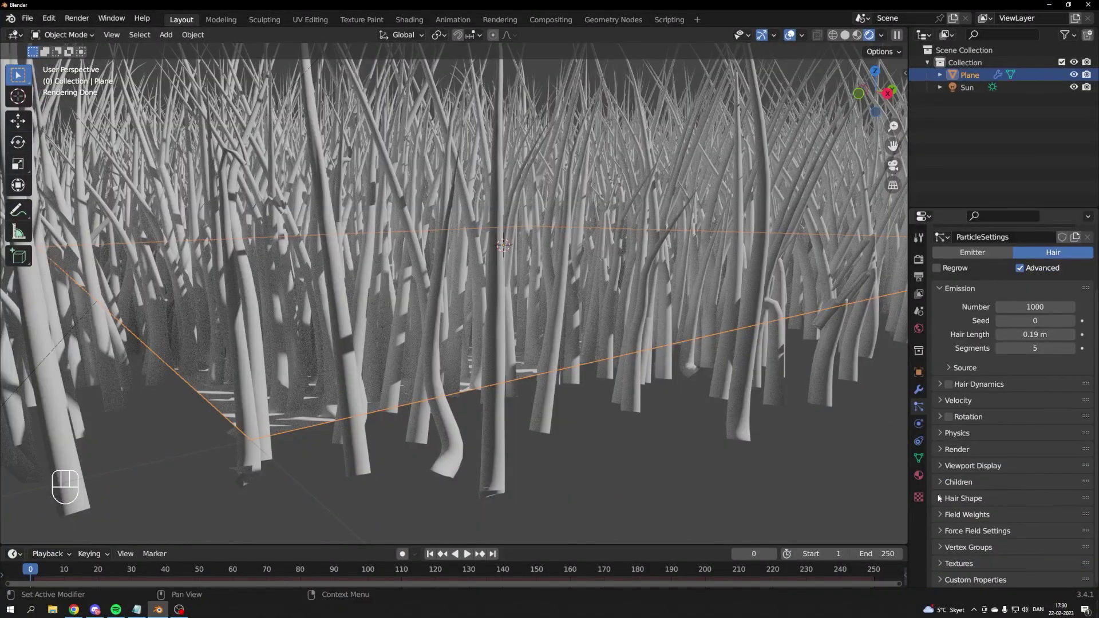
left_click(939, 498)
scroll(955, 466, "down", 3)
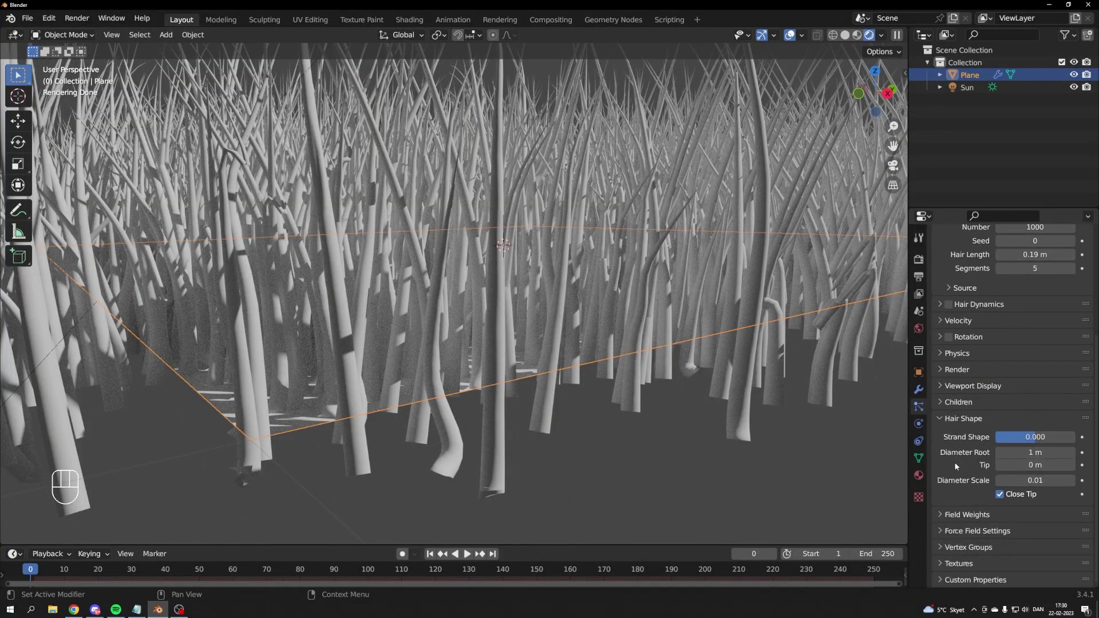
left_click(1038, 452)
left_click_drag(1037, 453, 982, 452)
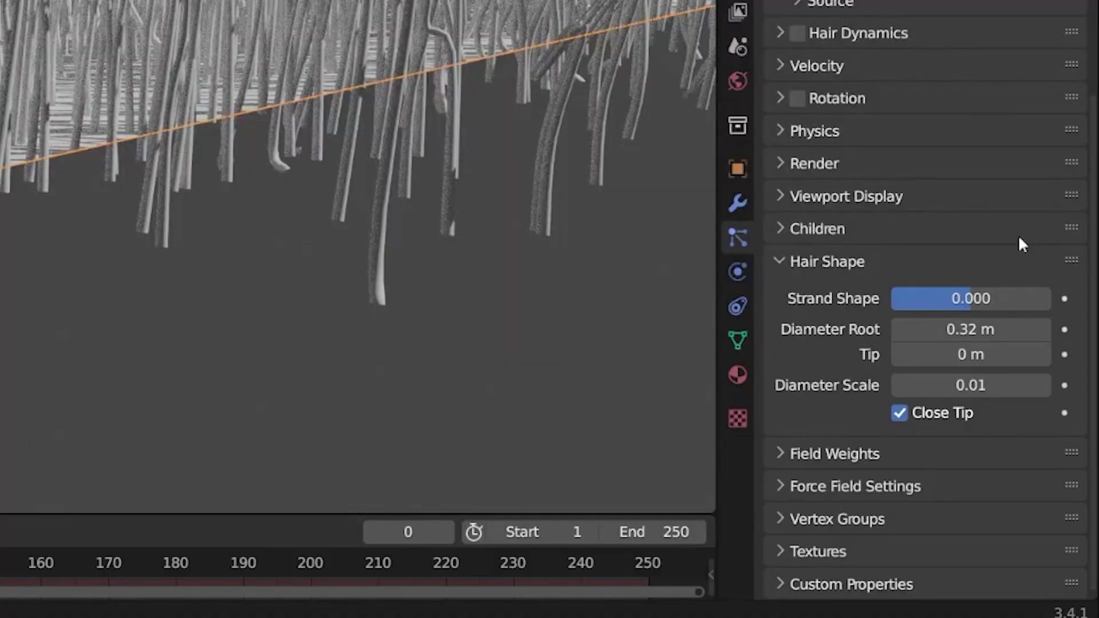
left_click(991, 321)
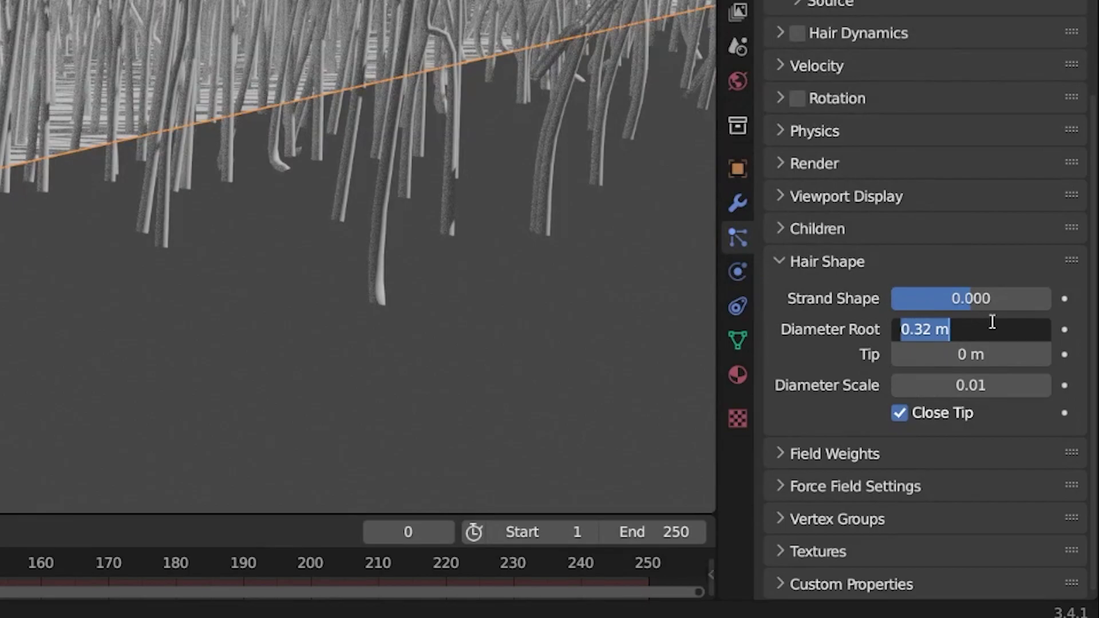
key("BackSpace")
type("0.4")
key("Return")
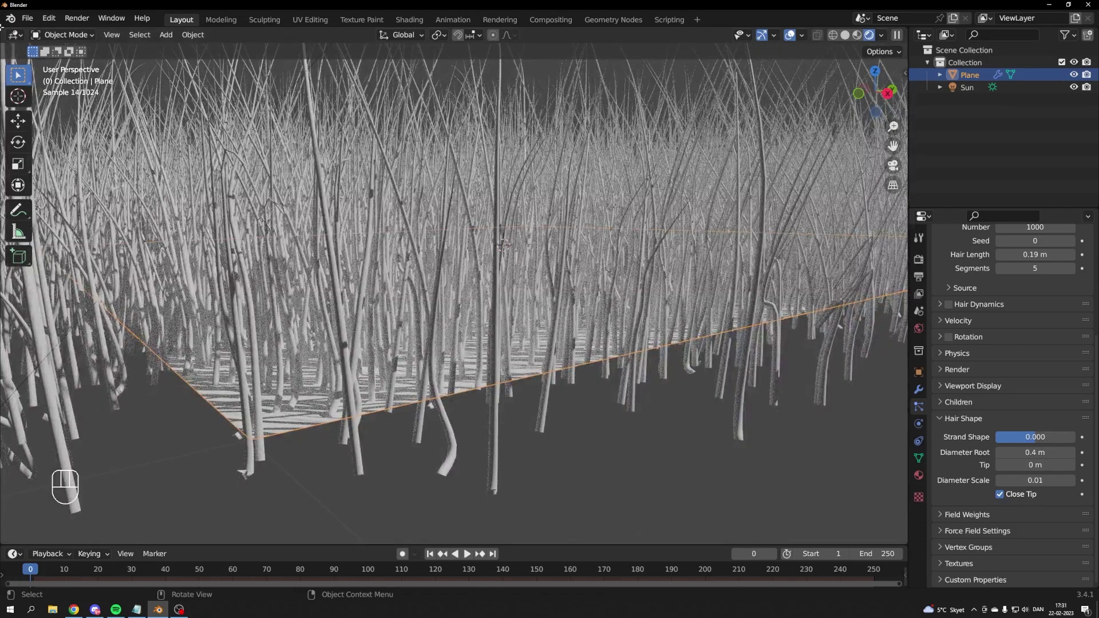
Split the 3D viewport into two areas and turn one into a Shader Editor showing the plane's material
left_click_drag(2, 26, 558, 71)
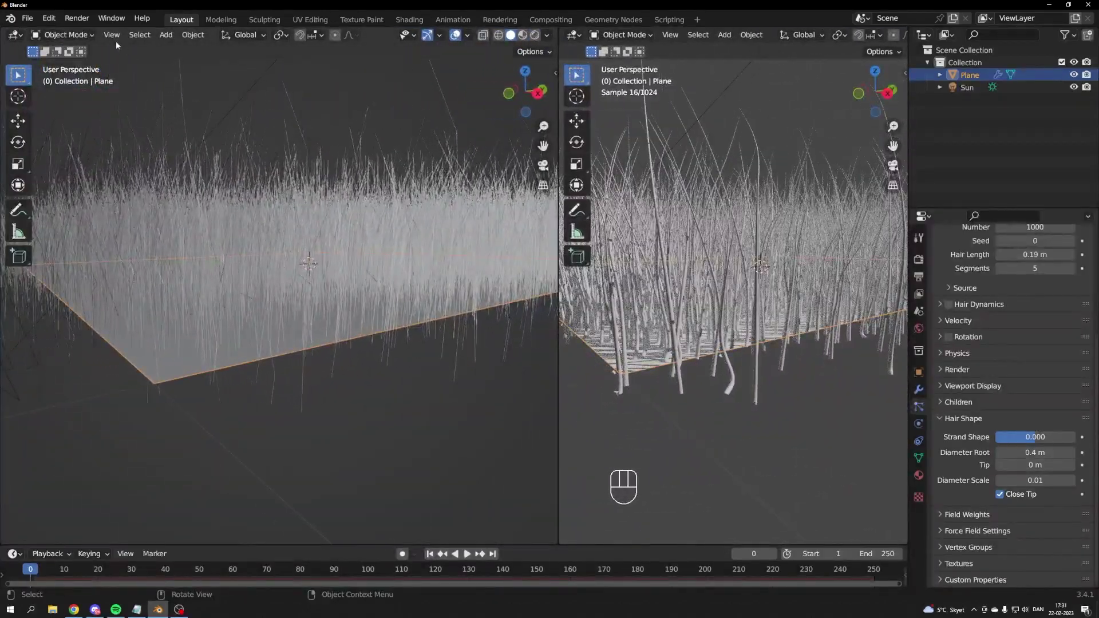
left_click(15, 35)
left_click(103, 152)
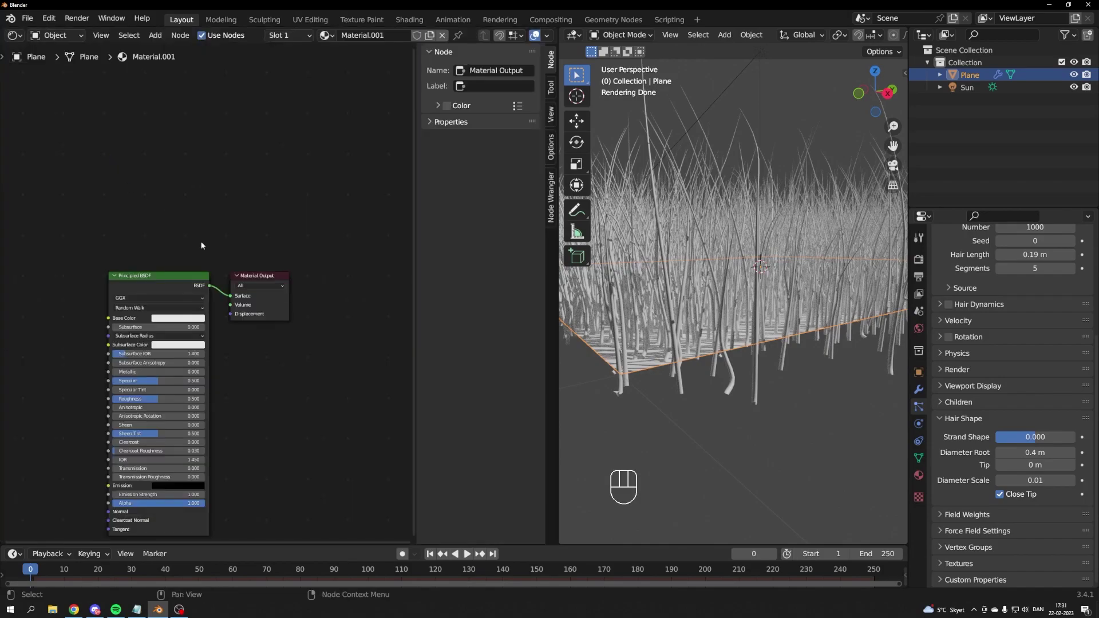
Add a ColorRamp node to the grass material with Constant interpolation and its white stop at about 0.505
key("shift+a")
left_click(206, 175)
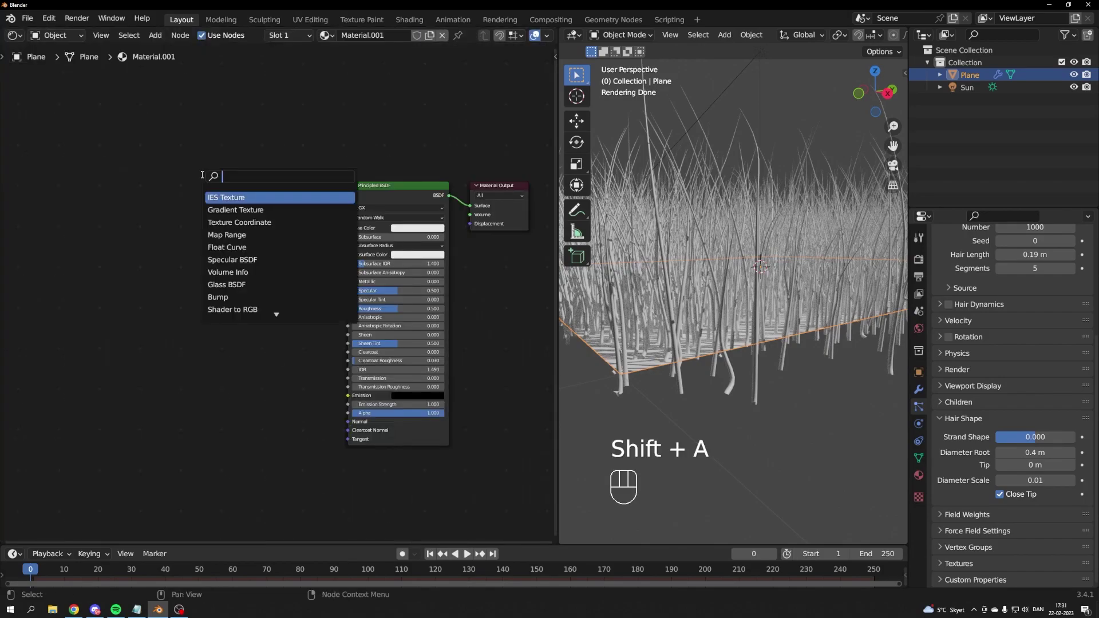
type("color")
key("Return")
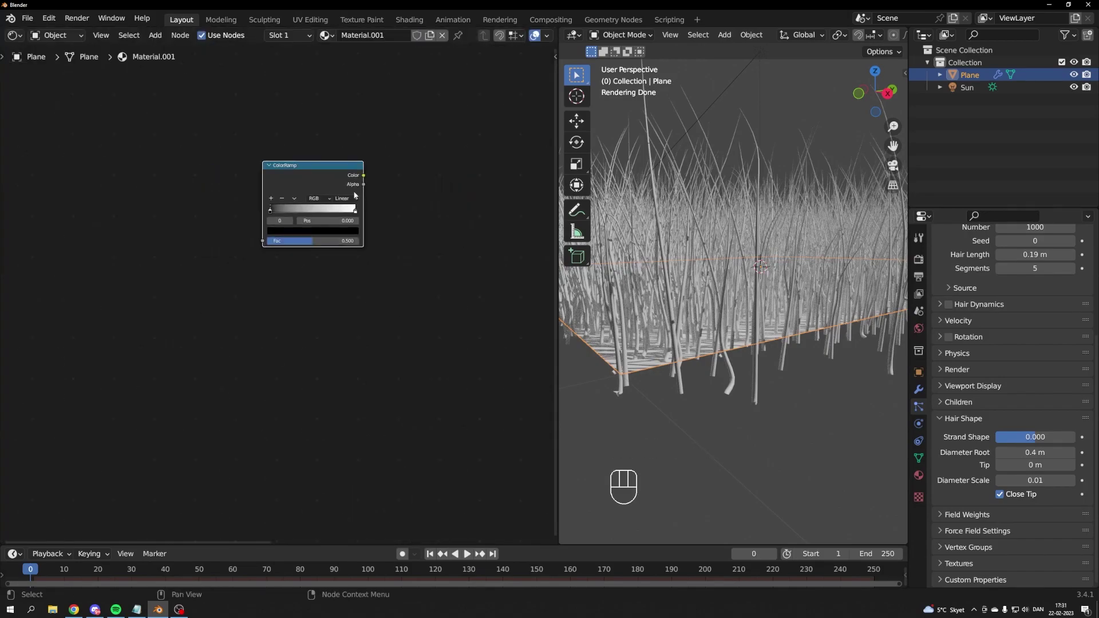
left_click(346, 200)
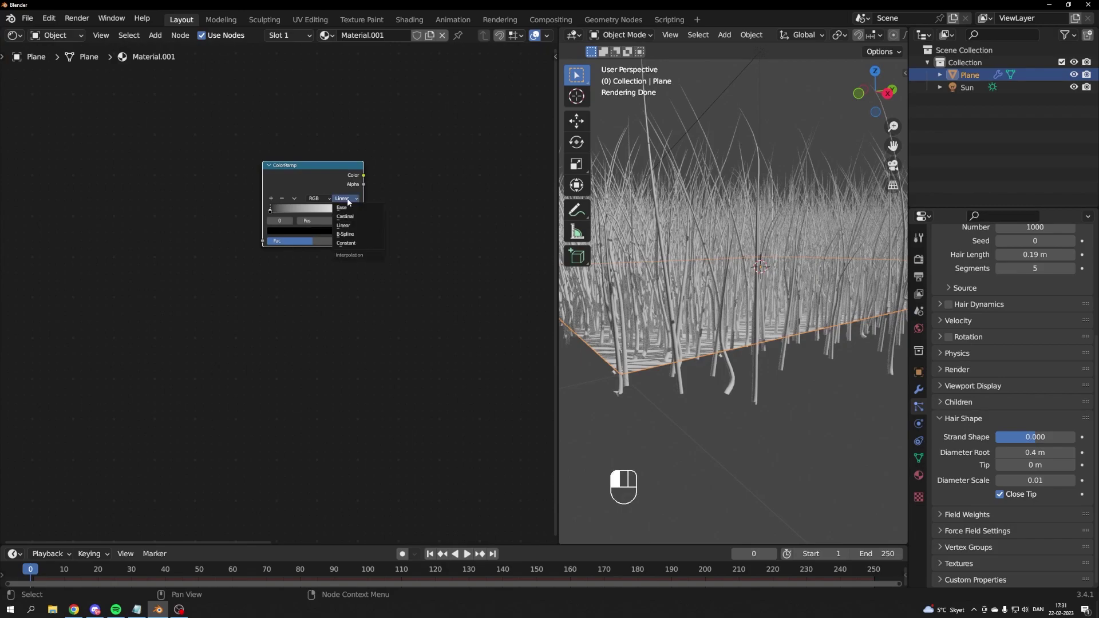
left_click(356, 244)
Add a Curves Info node and connect its Random output to the Fac input of the constant ColorRamp
key("shift+a")
type("cuve")
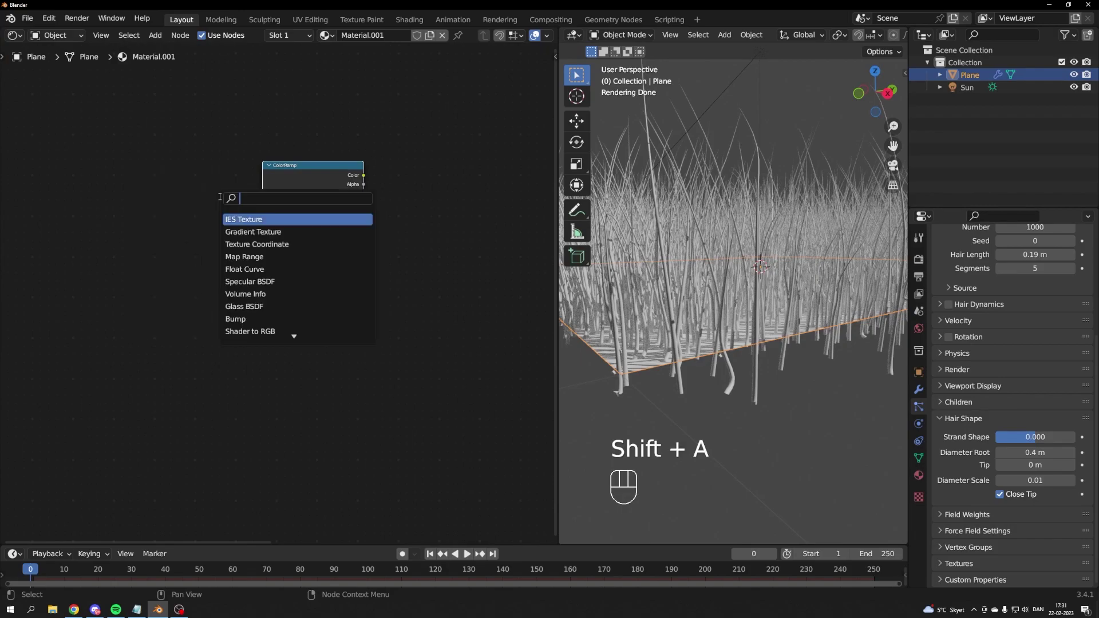
key("Down")
key("Return")
left_click(197, 246)
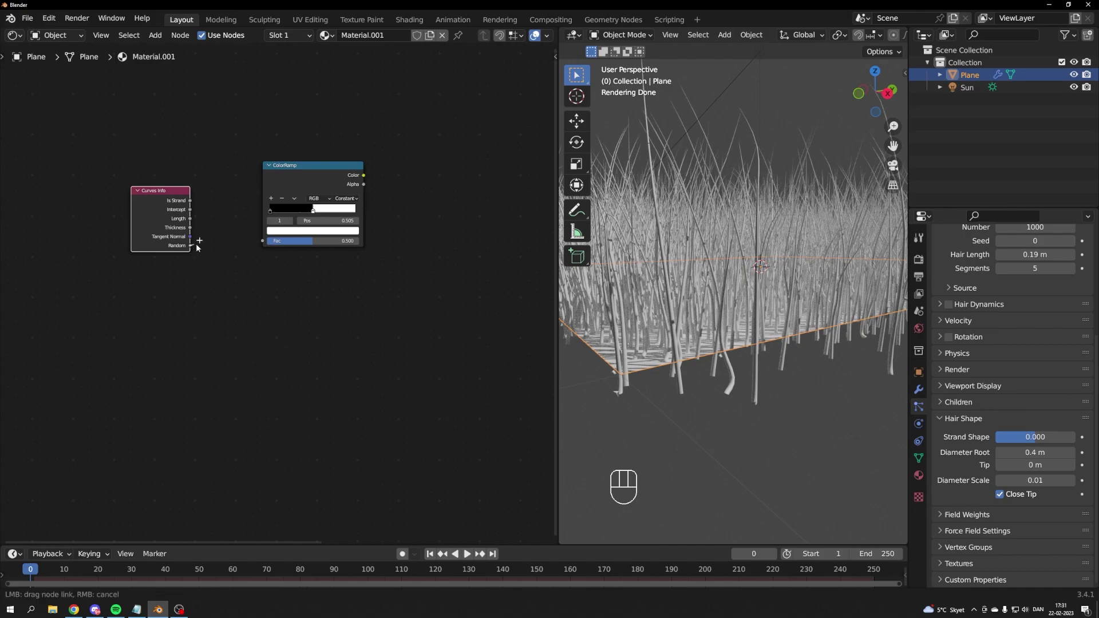
left_click_drag(263, 242, 265, 239)
left_click_drag(295, 179, 262, 193)
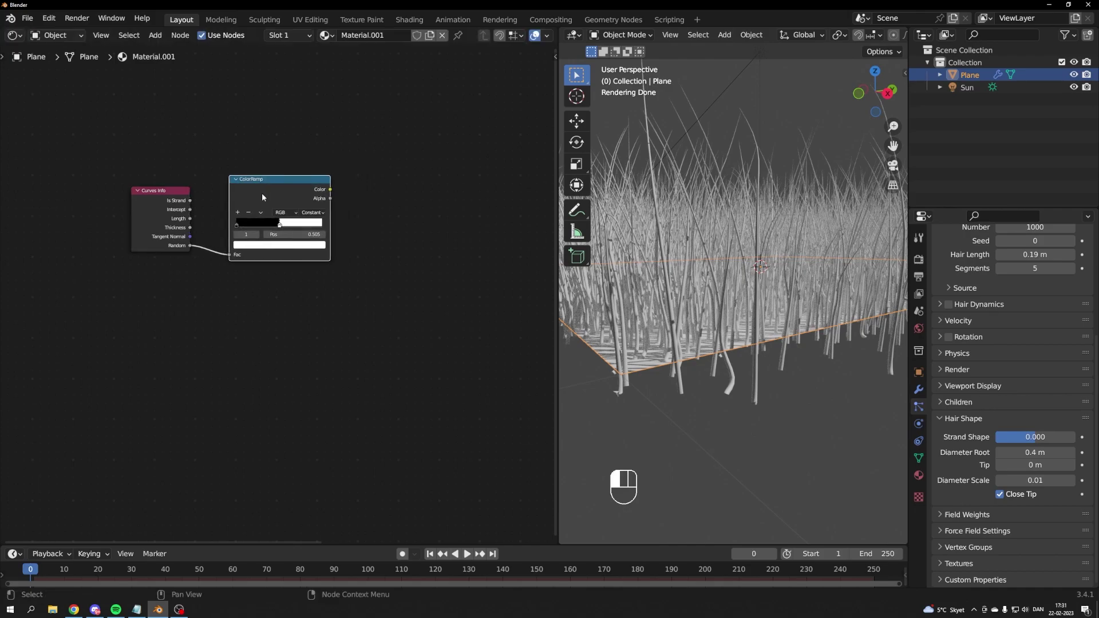
Add a second ColorRamp node beside the black-and-white one and select its white stop
middle_click_drag(296, 197, 177, 202, "shift")
key("shift+a")
type("color")
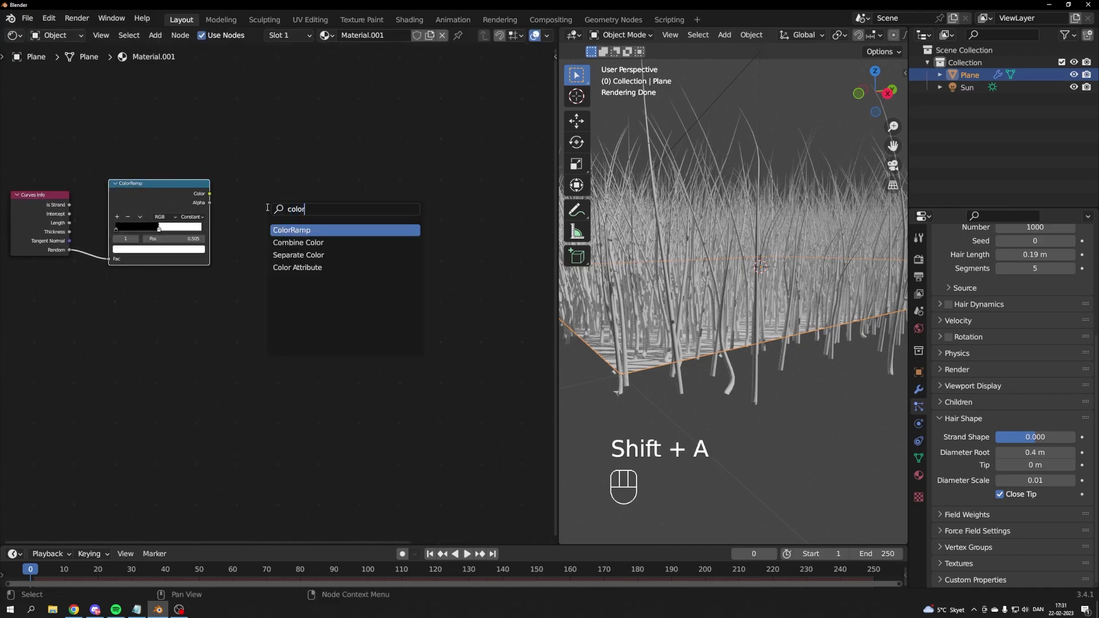
key("Return")
left_click(398, 166)
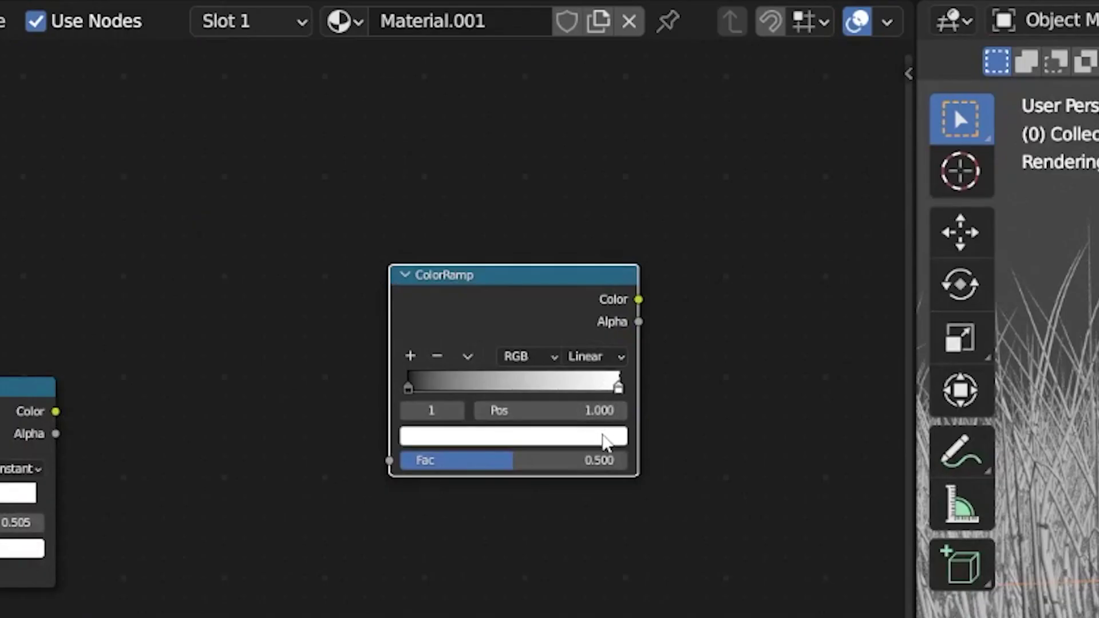
Recolour the white stop of the second ColorRamp to a medium grass green
left_click(431, 204)
left_click_drag(397, 119, 362, 103)
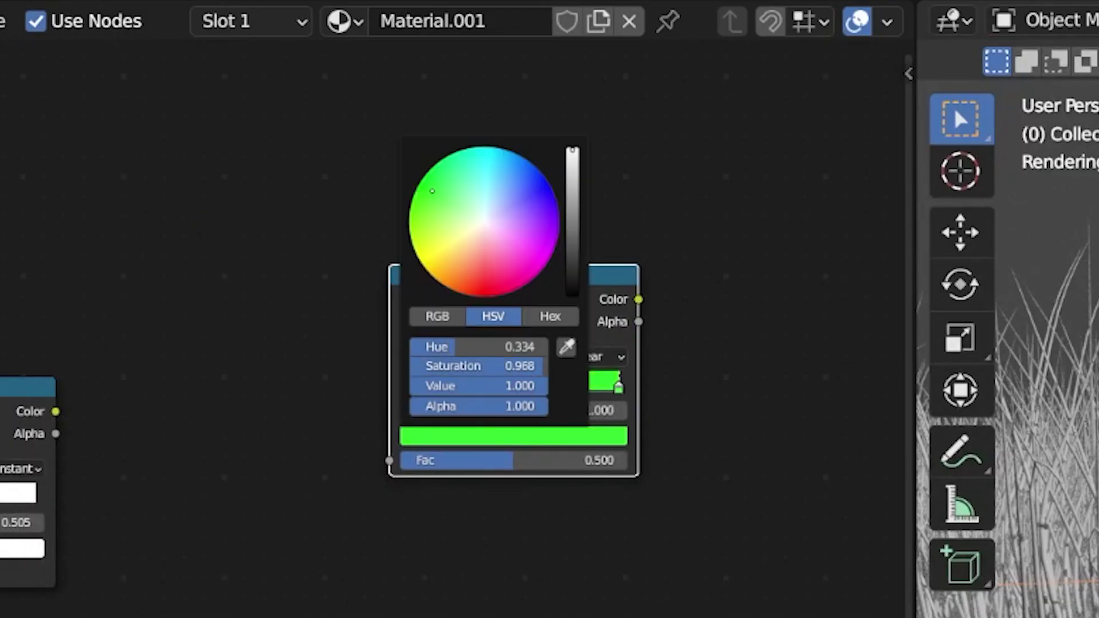
left_click(613, 433)
left_click_drag(458, 200, 444, 201)
mouse_move(563, 192)
left_mouse_down()
mouse_move(572, 174)
mouse_move(573, 185)
left_mouse_up()
Recolour the second ColorRamp's black stop to a pale straw yellow and move its green stop to position 0.417
left_click(417, 381)
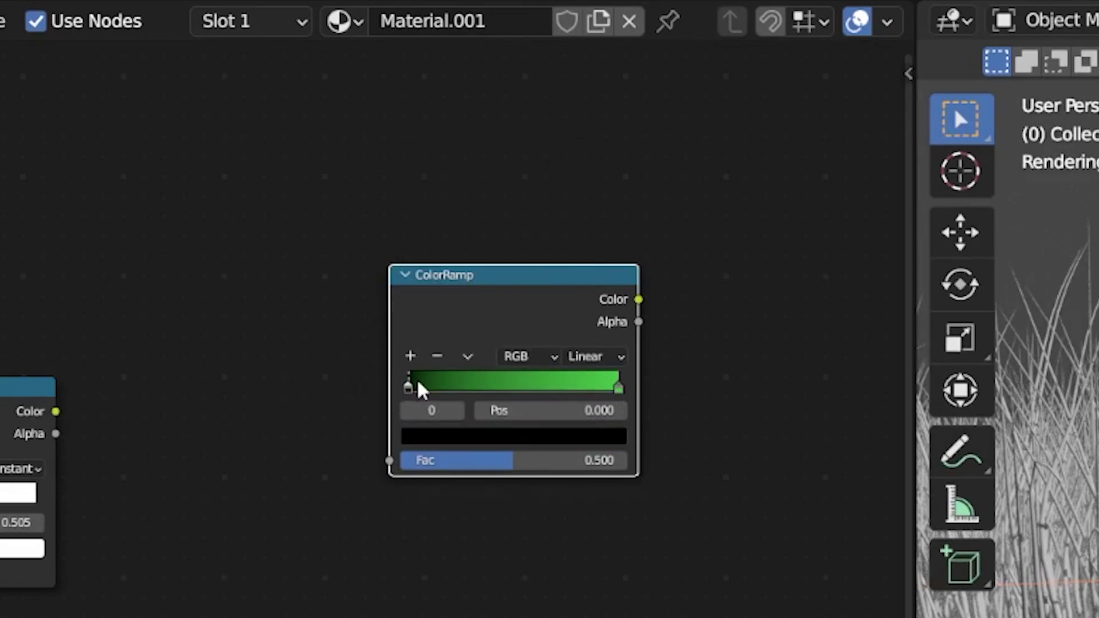
left_click(449, 438)
left_click_drag(573, 192, 572, 150)
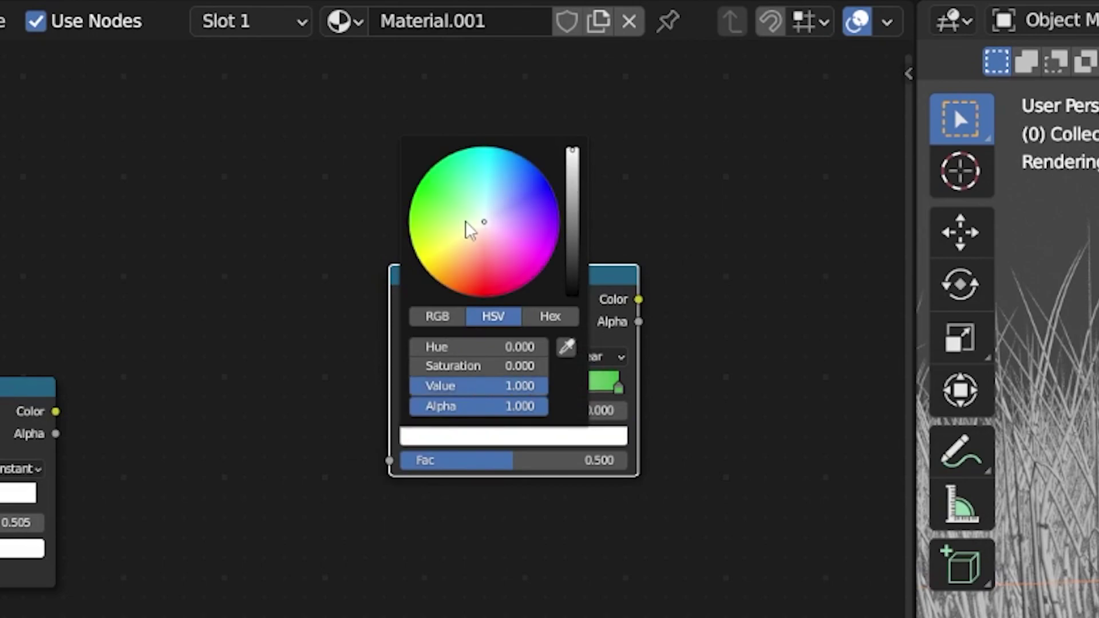
mouse_move(465, 223)
left_mouse_down()
mouse_move(449, 238)
mouse_move(462, 247)
left_mouse_up()
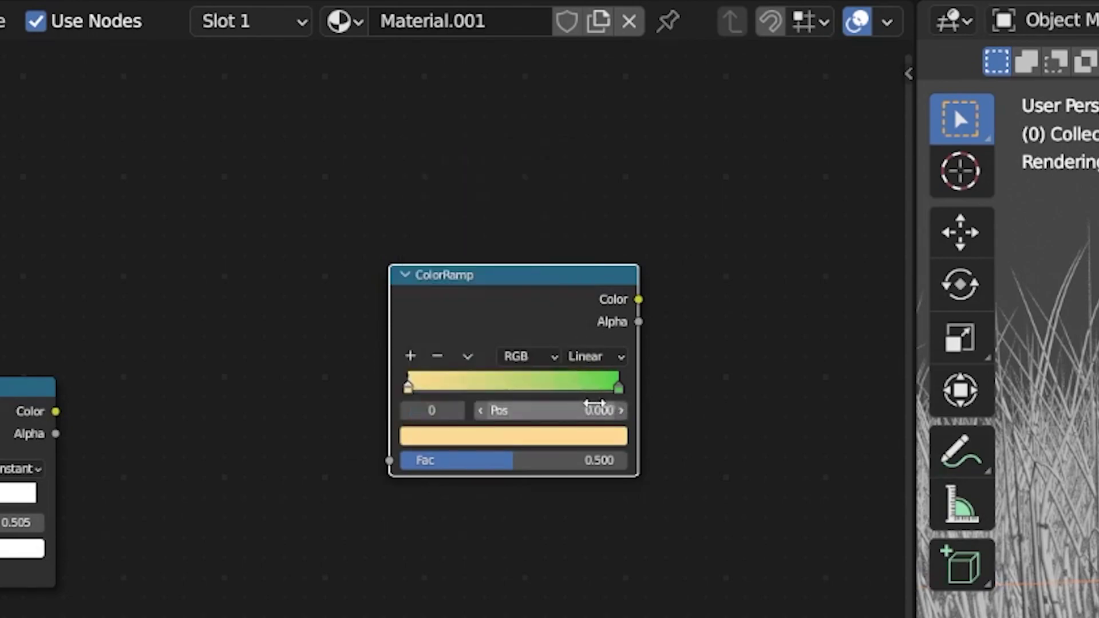
left_click(603, 387)
left_click_drag(604, 388, 494, 395)
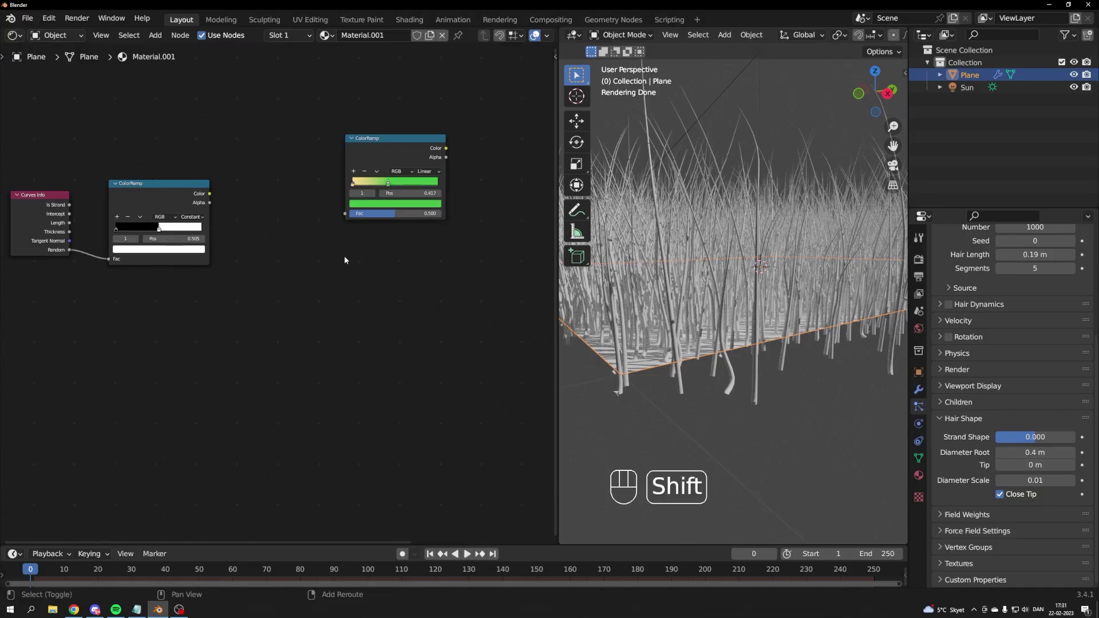
Duplicate the yellow-green ColorRamp below the original and recolour the copy's green stop to a yellowish green
key("shift+a")
key("shift+d")
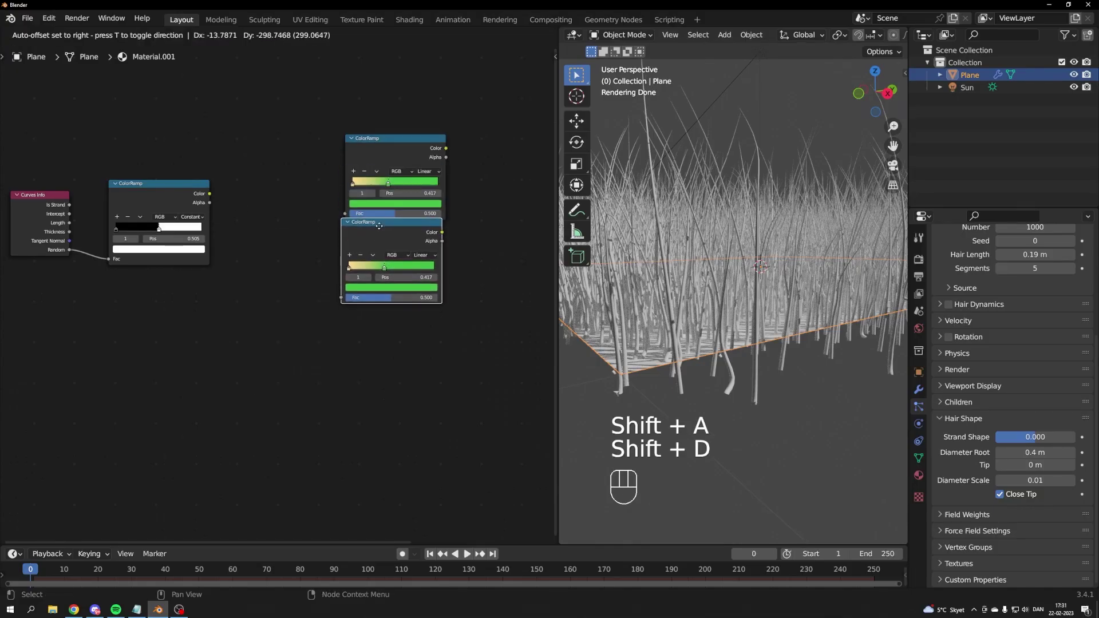
left_click(382, 268, "ctrl")
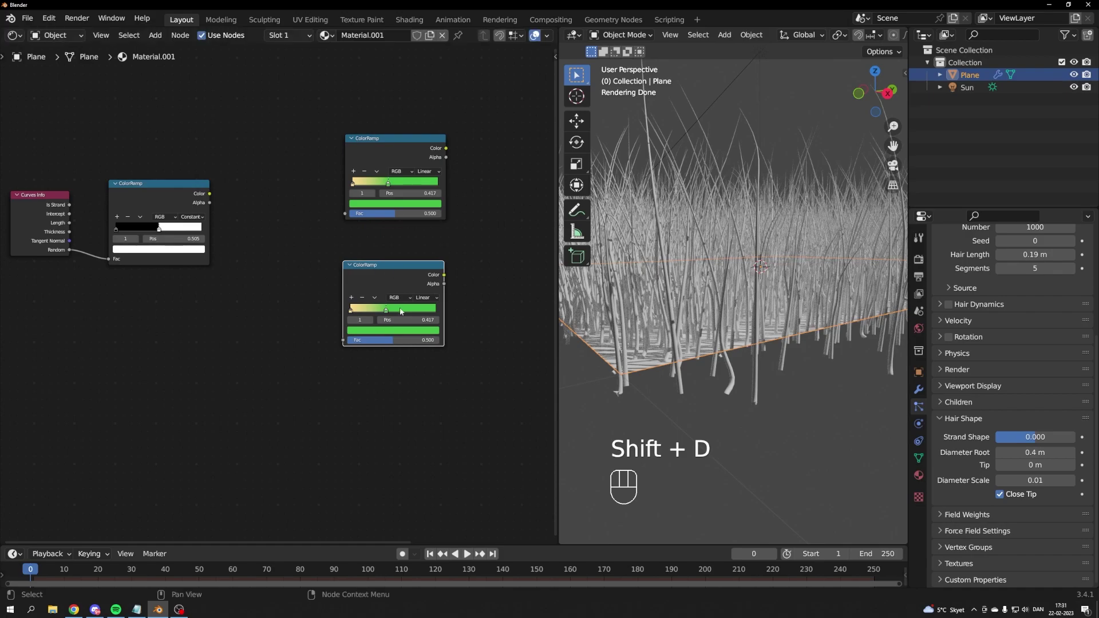
left_click(390, 330)
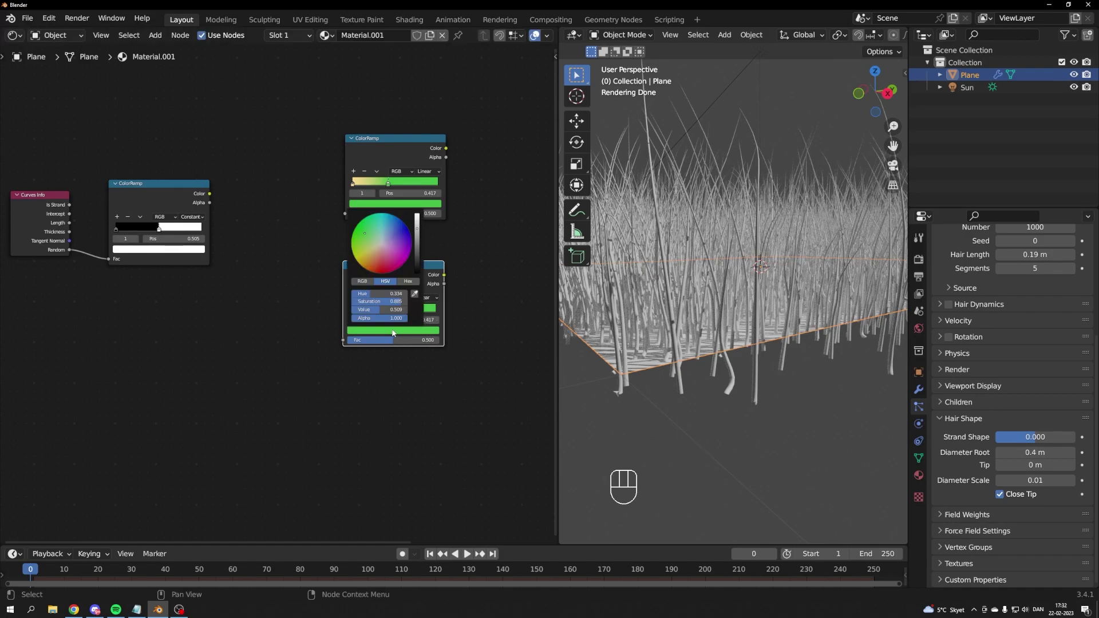
left_click_drag(370, 235, 367, 239)
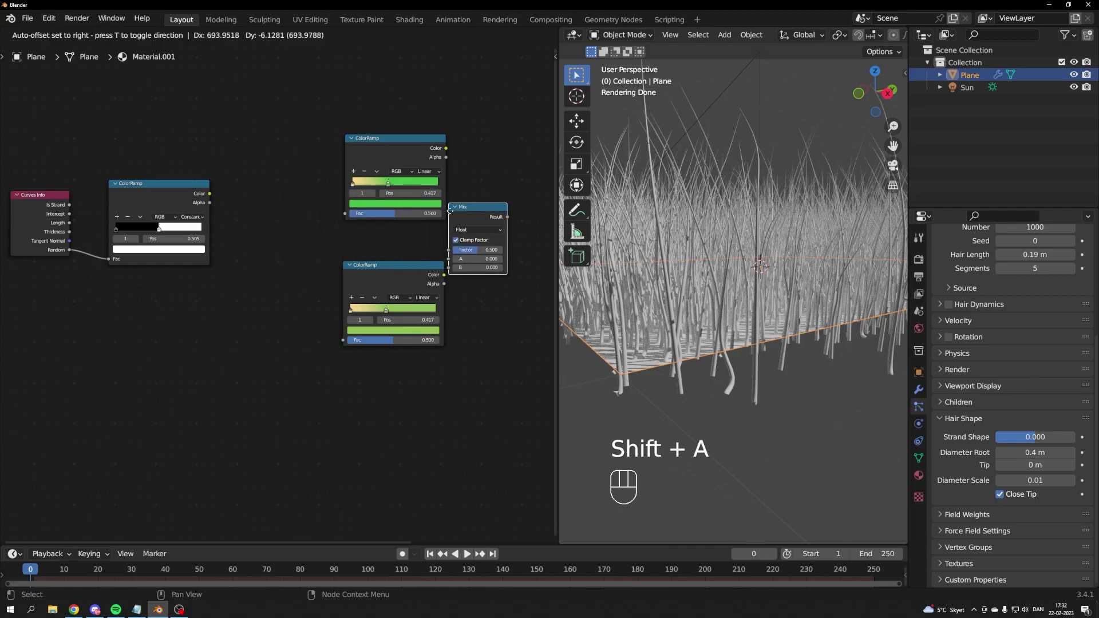
Add a Mix node with data type Color and connect the upper green ramp to A and the lower to B
left_click(471, 205)
left_click(485, 226)
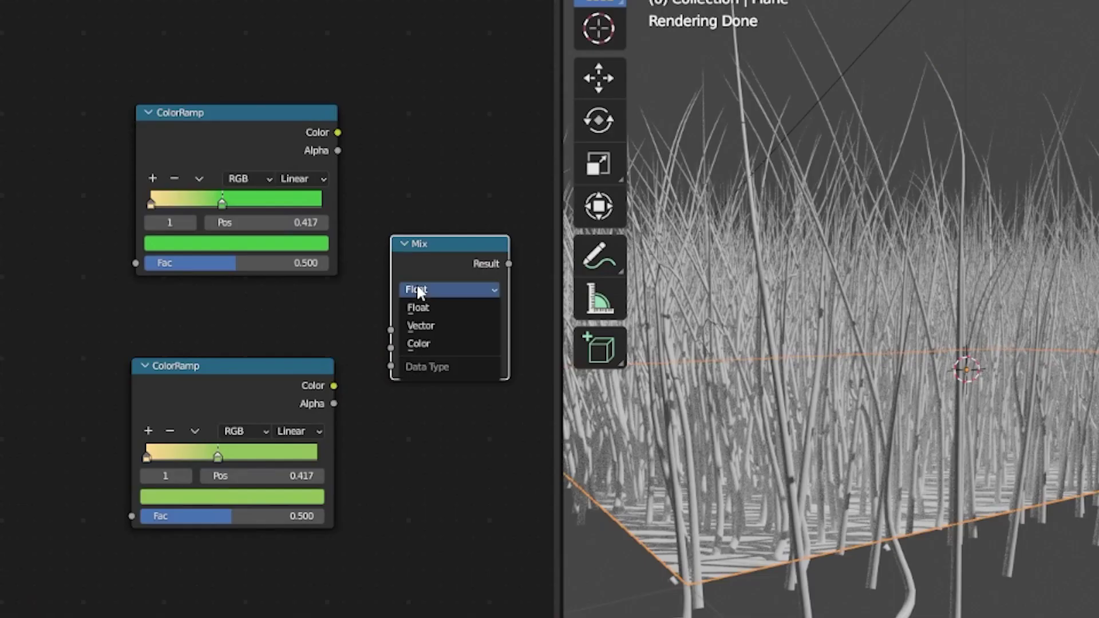
left_click(418, 343)
left_click_drag(337, 133, 390, 403)
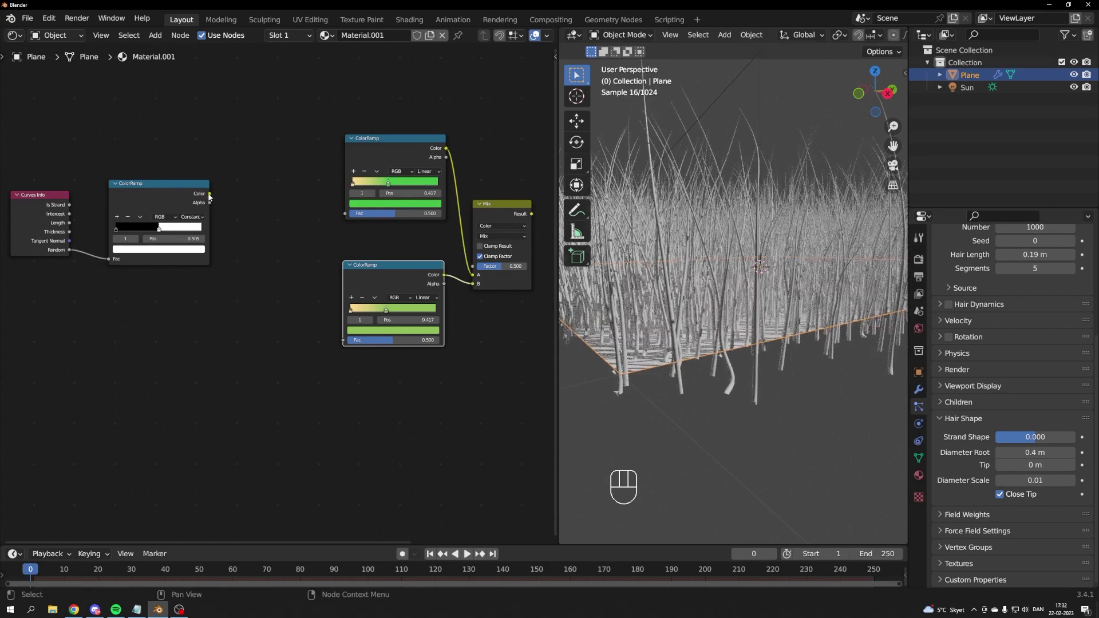
Connect the black-and-white ramp to the Mix node's Factor and the Mix result to the Principled BSDF's Base Color
left_click_drag(209, 193, 416, 242)
left_click_drag(474, 270, 472, 267)
middle_click_drag(453, 234, 291, 237, "shift")
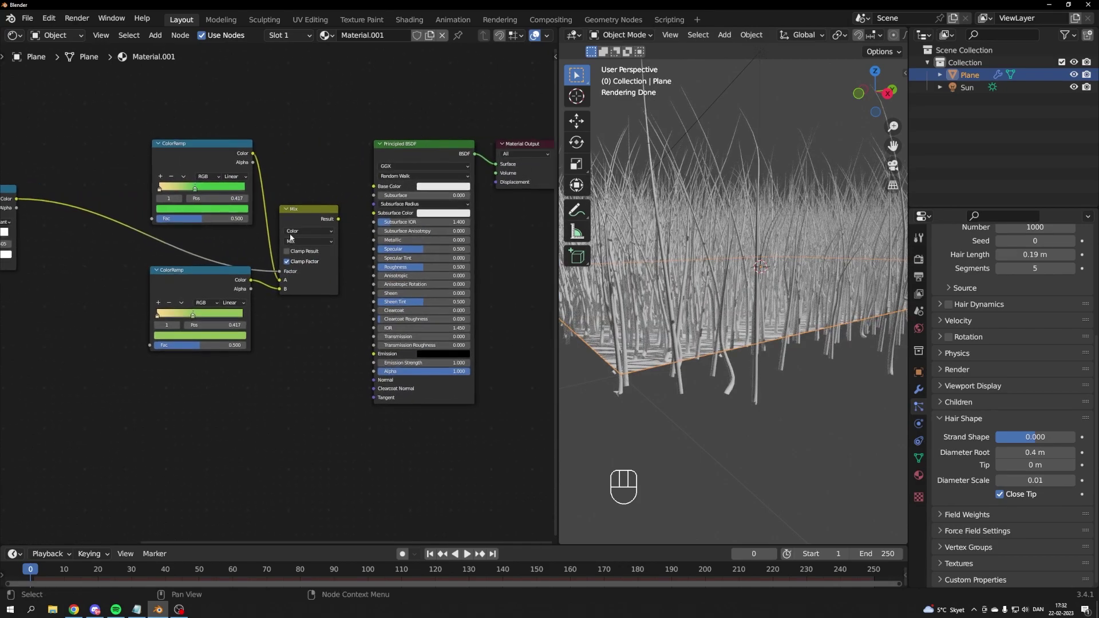
left_click_drag(339, 219, 374, 186)
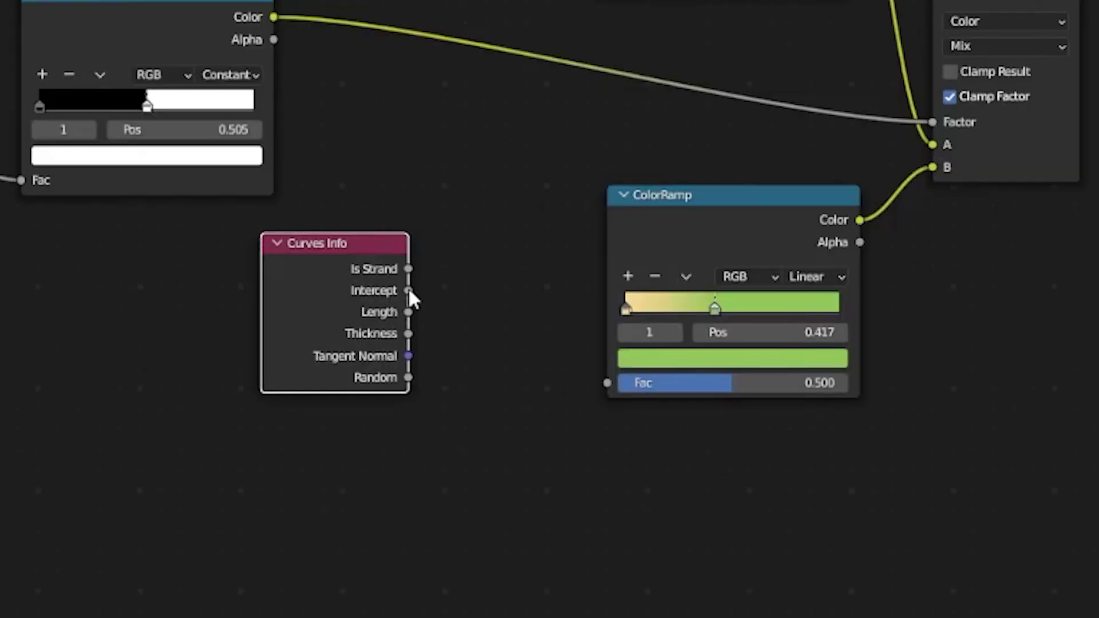
Connect the Intercept output of a second Curves Info node to both green ramps and shift the constant ramp's white stop towards the white end
left_click_drag(408, 290, 445, 259)
left_click_drag(510, 298, 607, 382)
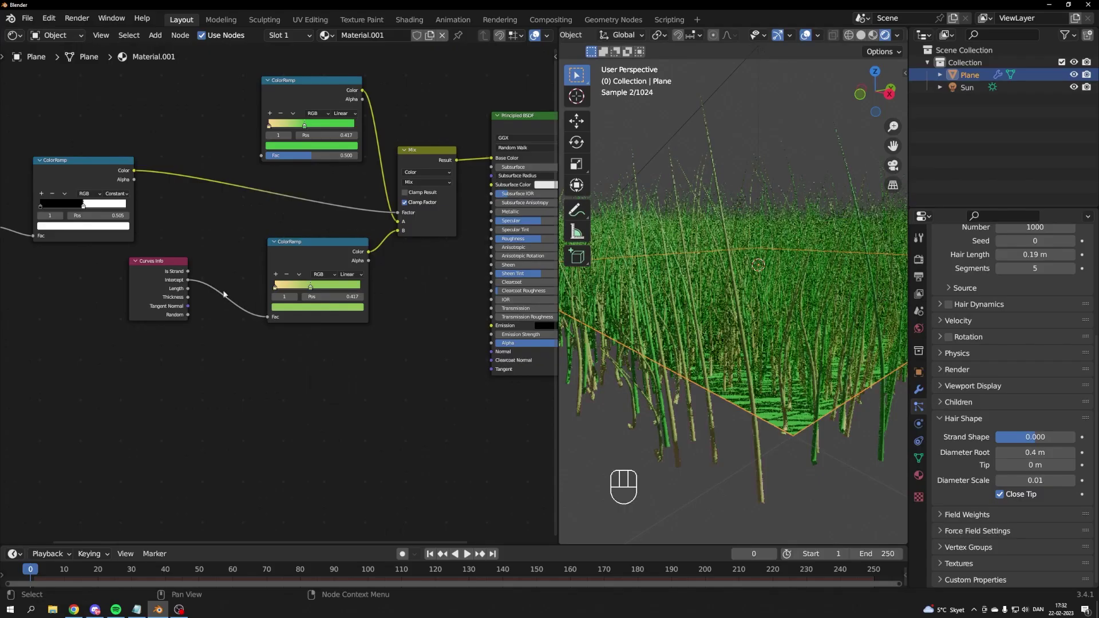
left_click_drag(408, 290, 511, 137)
left_click_drag(255, 157, 260, 155)
mouse_move(83, 205)
left_mouse_down()
mouse_move(126, 204)
mouse_move(40, 205)
mouse_move(98, 204)
left_mouse_up()
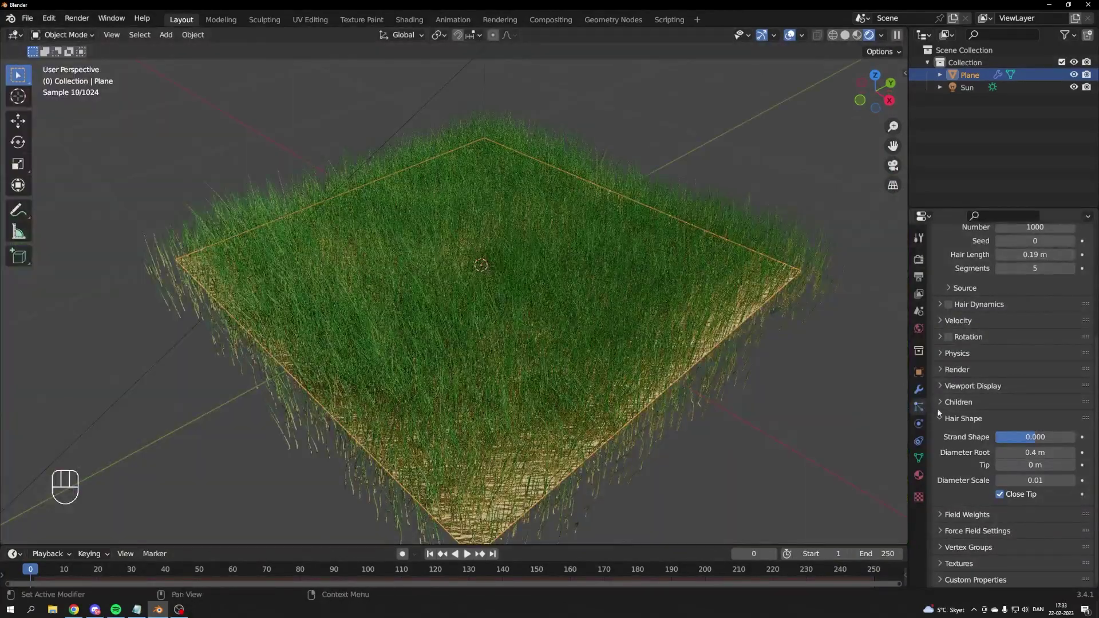
Set the number of emitted hairs in the grass particle system to 5000
scroll(986, 327, "up", 6)
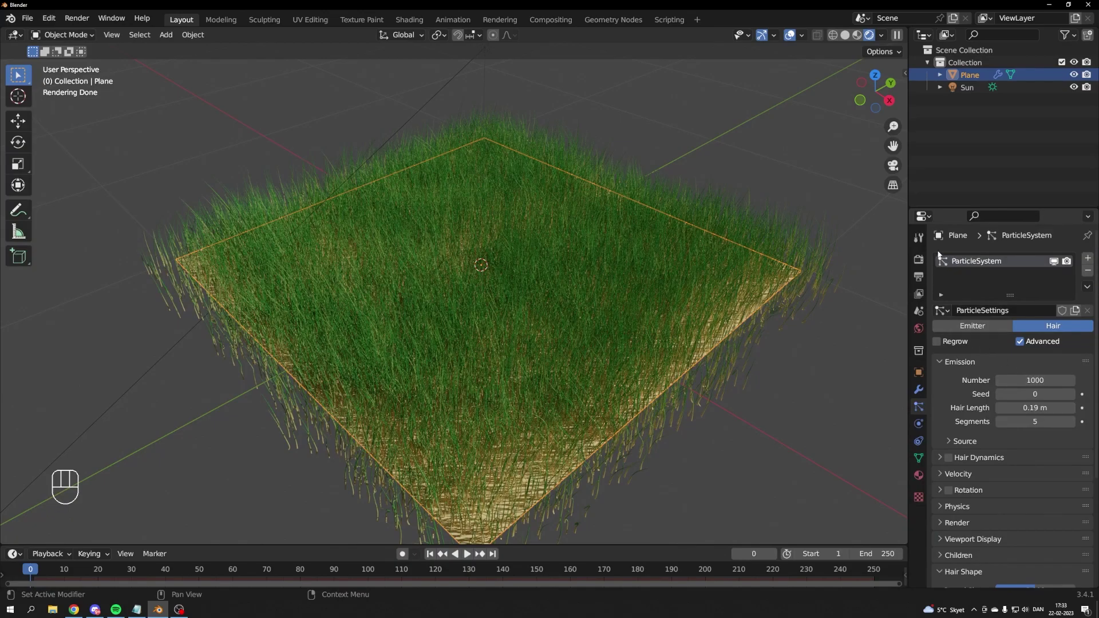
left_click(1038, 379)
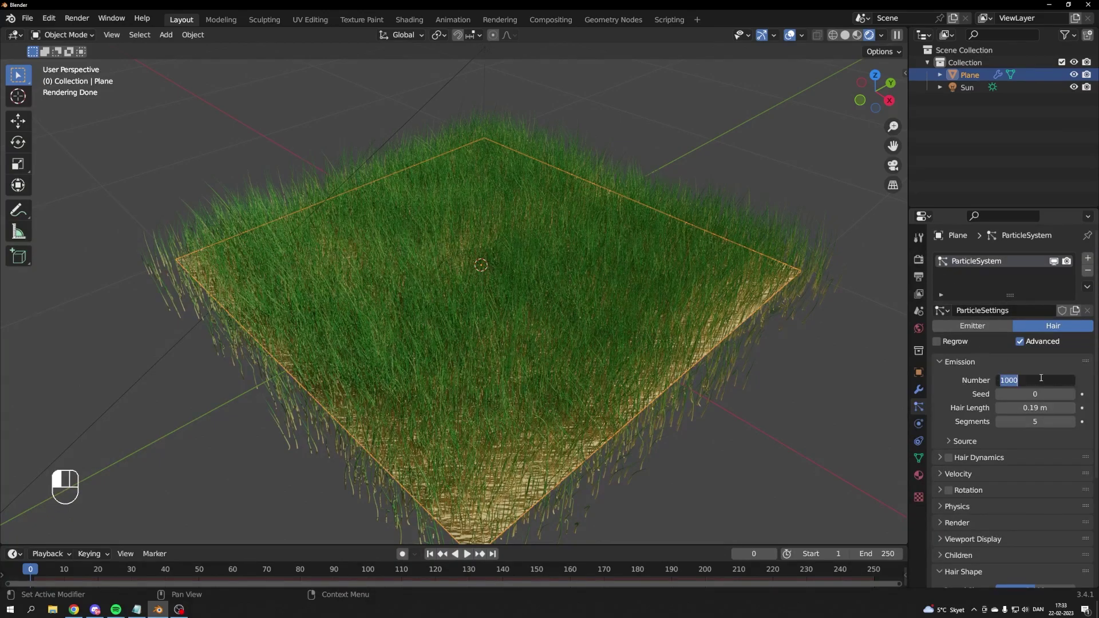
type("000")
key("Return")
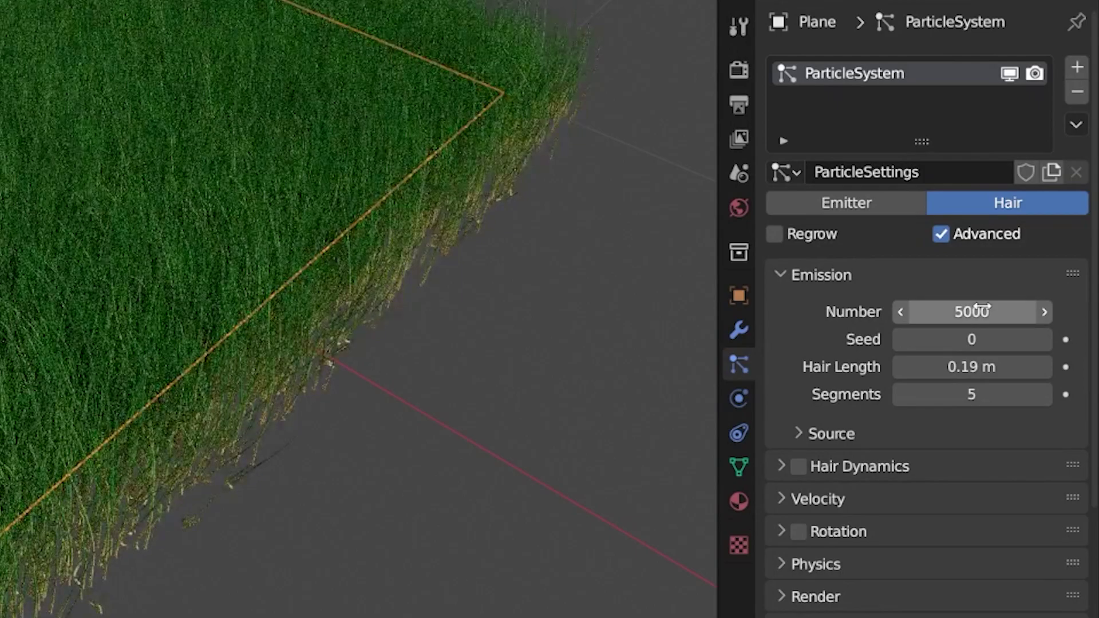
Expand the particle system's render settings and rename the particle system to Grass
scroll(981, 310, "down", 7)
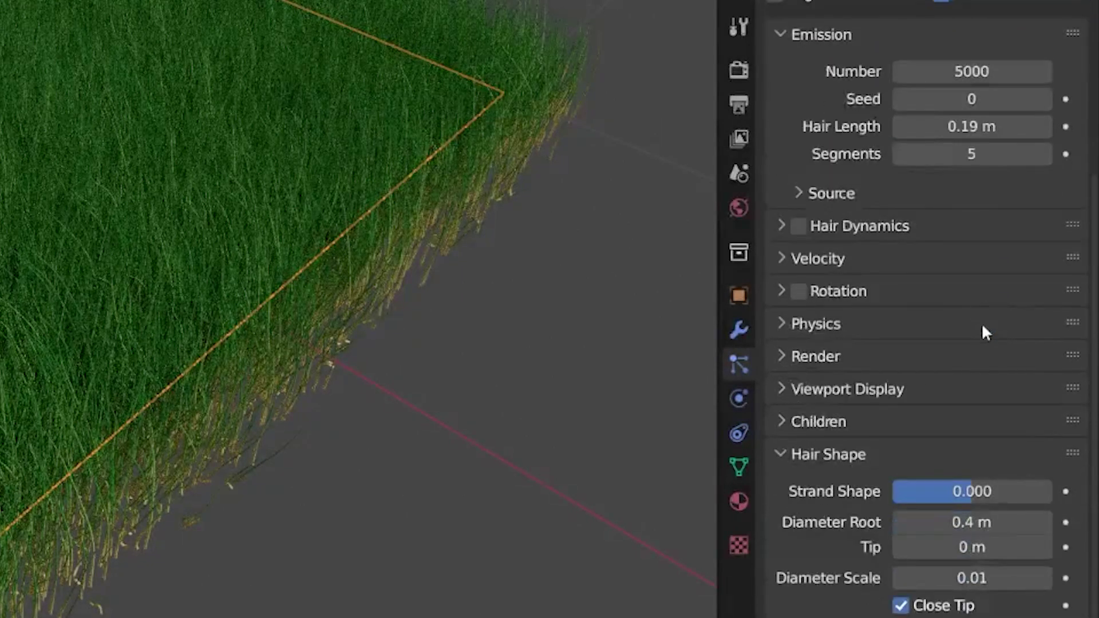
left_click(779, 354)
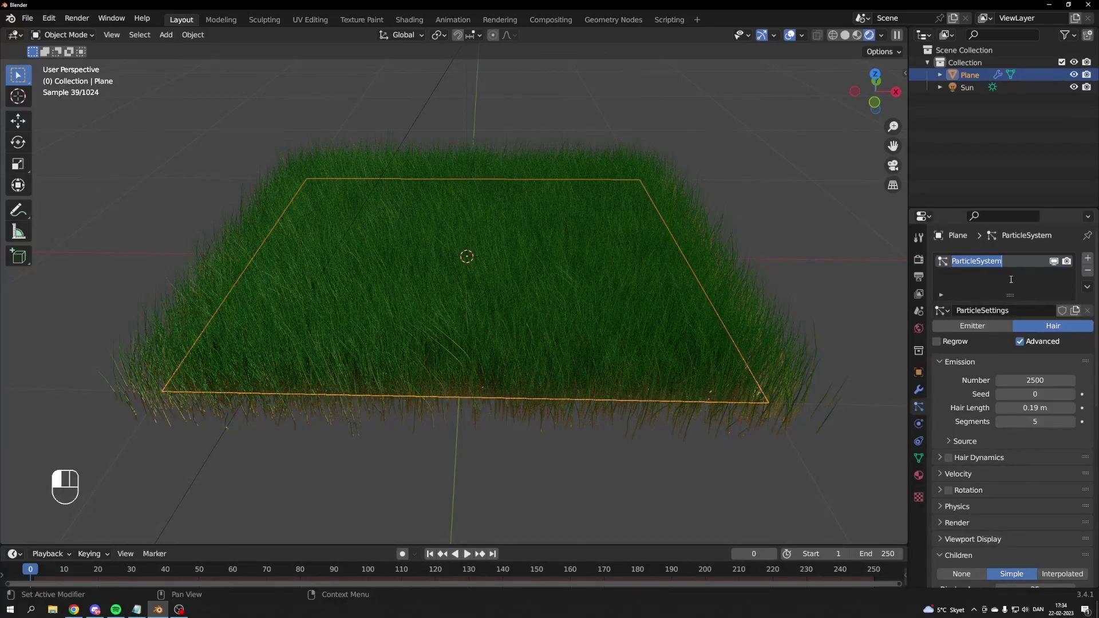
type("Grass")
key("Return")
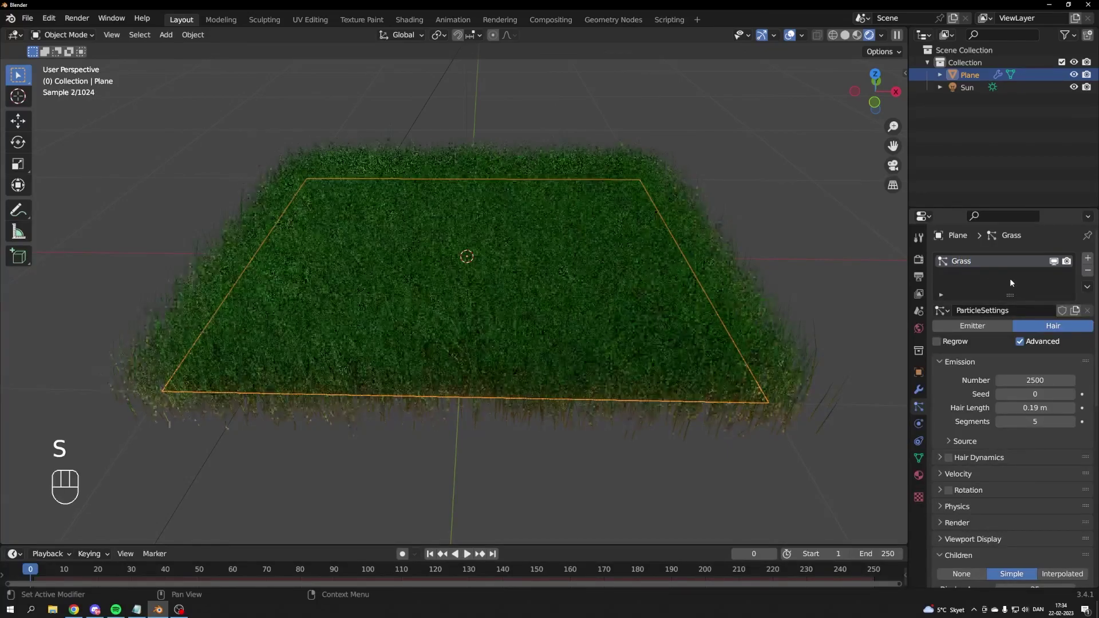
Hide the grass plane and add an ico sphere at the scene's origin
key("h")
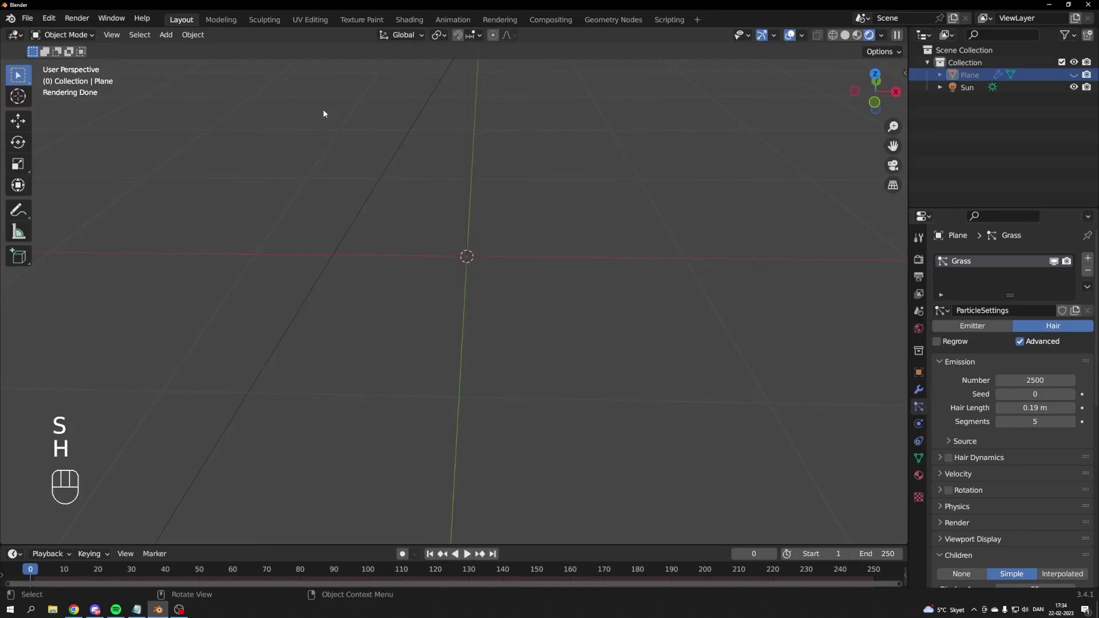
left_click(165, 34)
mouse_move(207, 52)
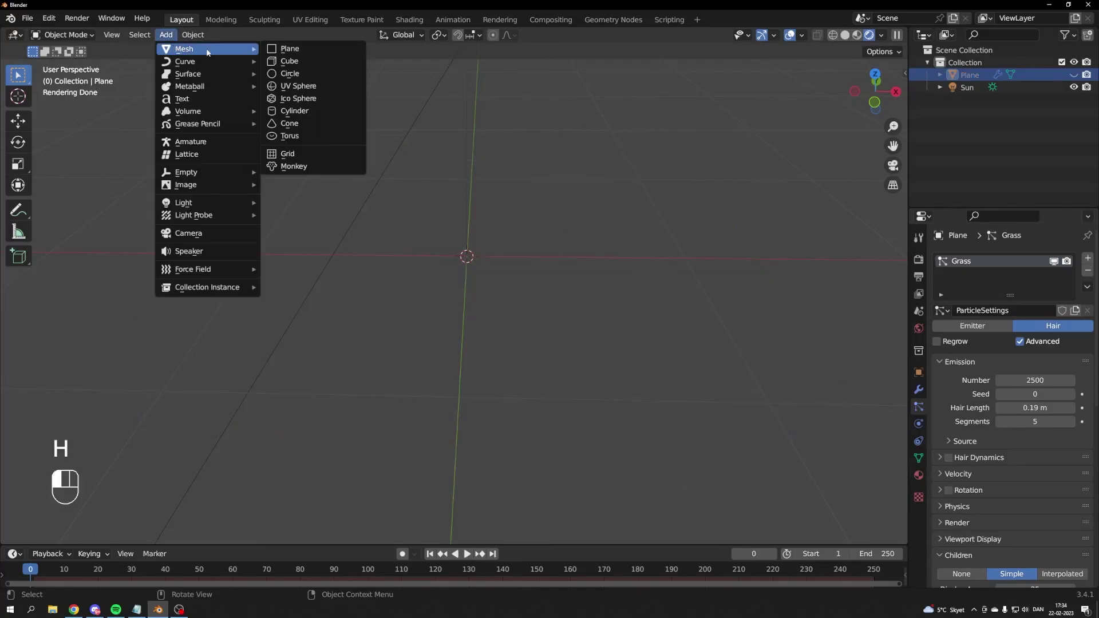
left_click(308, 99)
key("ctrl+z")
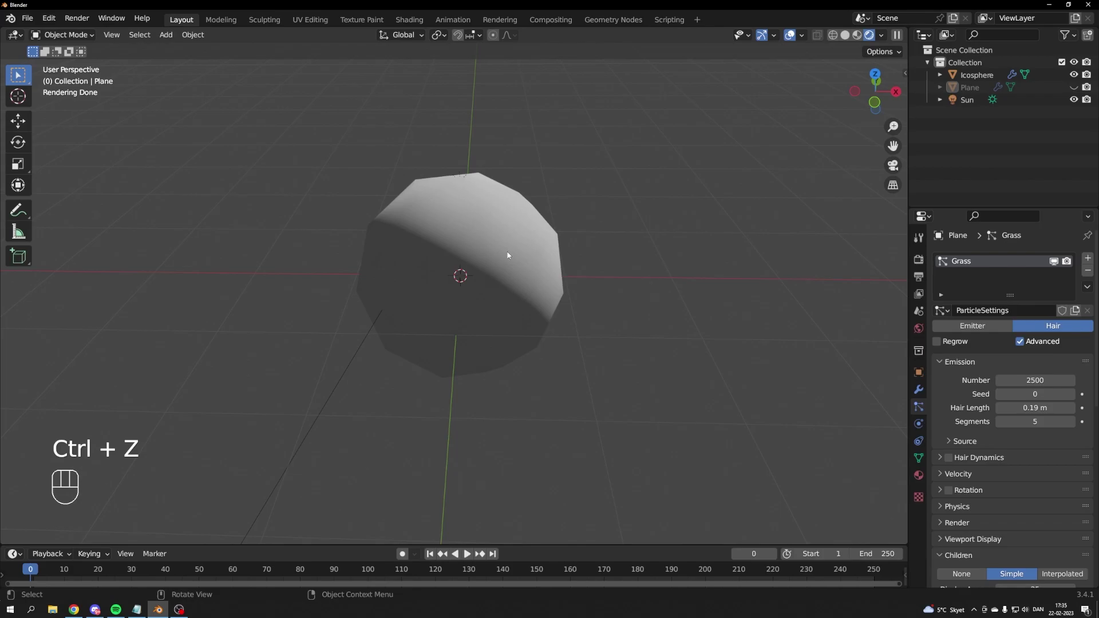
Assign the existing ParticleSettings and the Material.001 grass material to the ico sphere
left_click(941, 309)
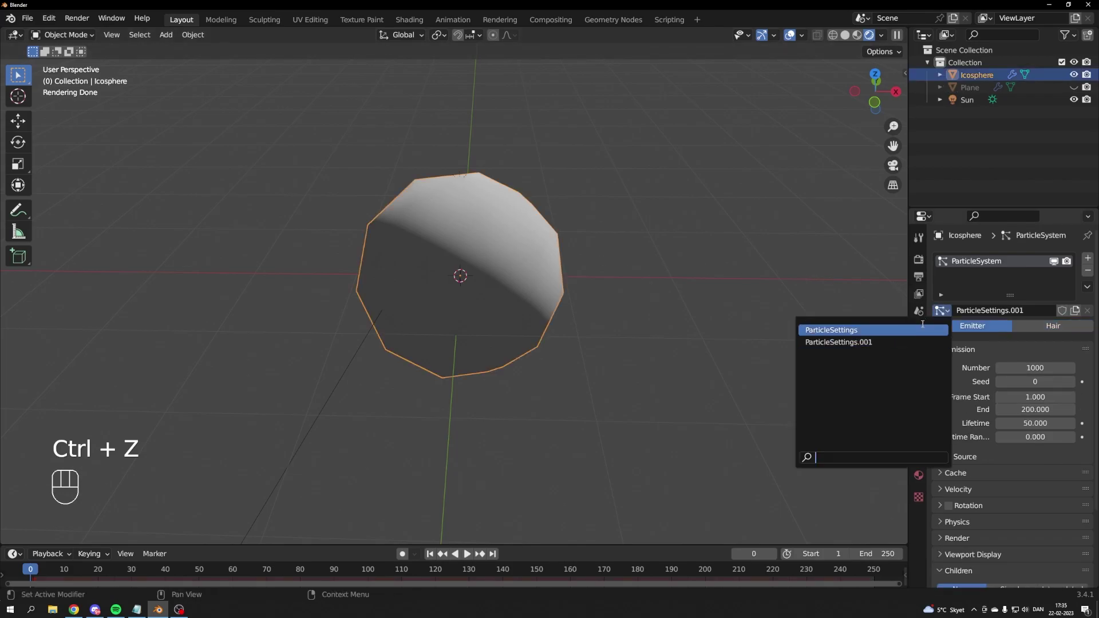
left_click(831, 329)
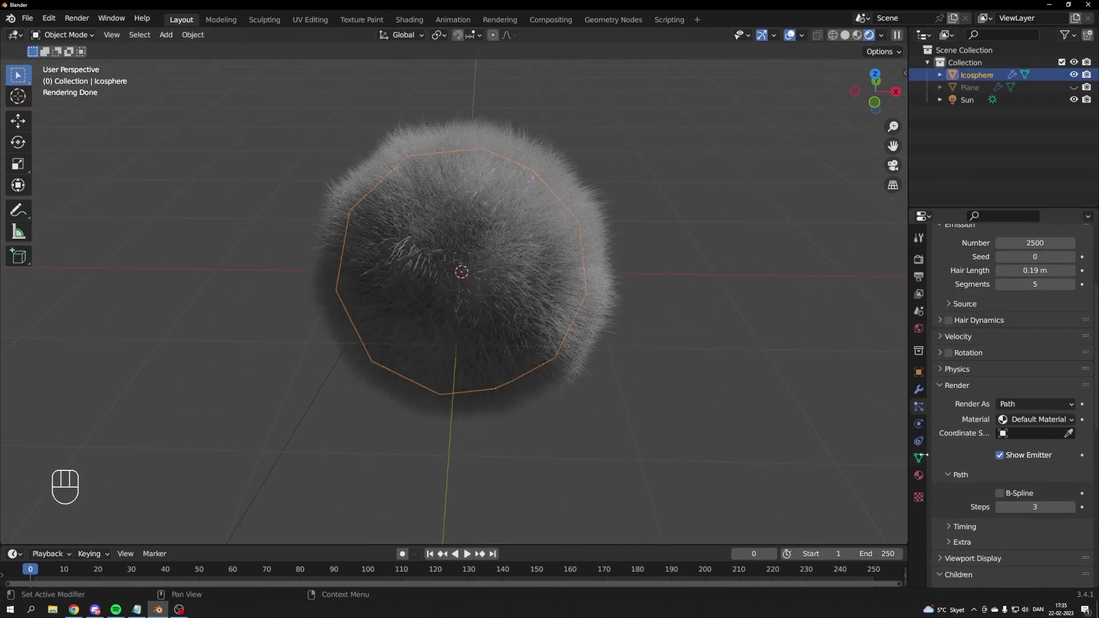
left_click(919, 475)
left_click(940, 310)
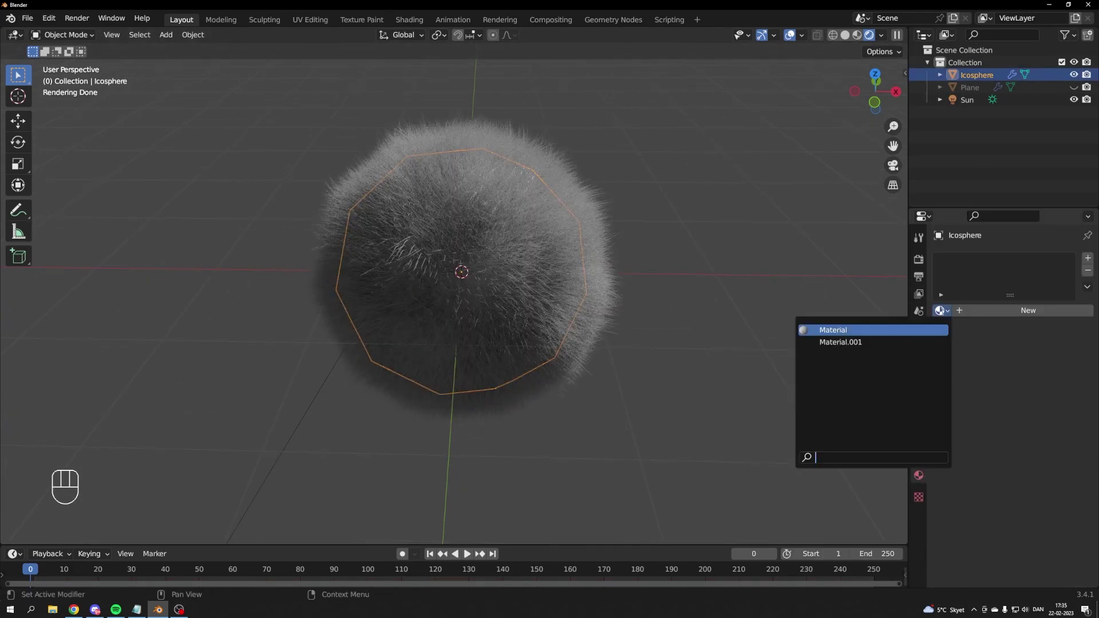
left_click(923, 341)
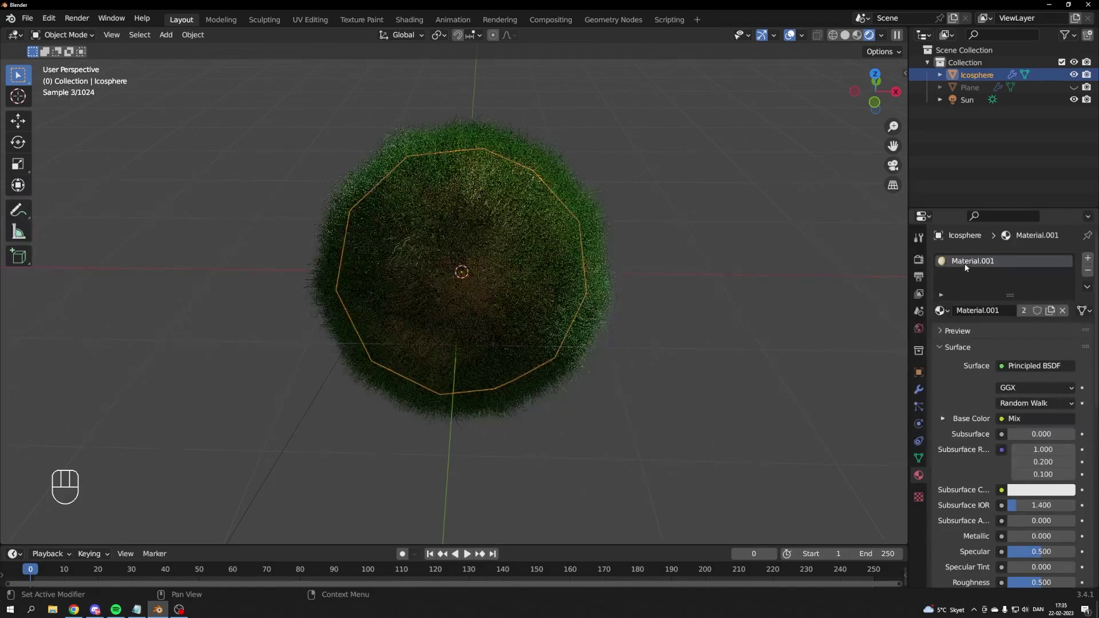
Rename the ico sphere's Material.001 to Grass
double_click(965, 262)
type("Grass")
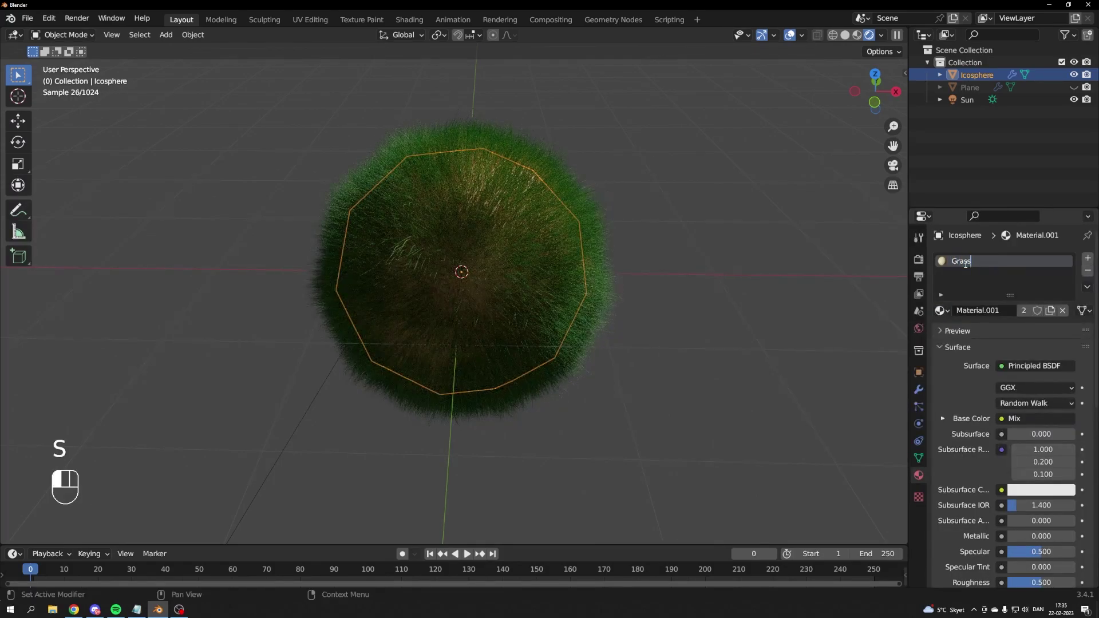
key("Return")
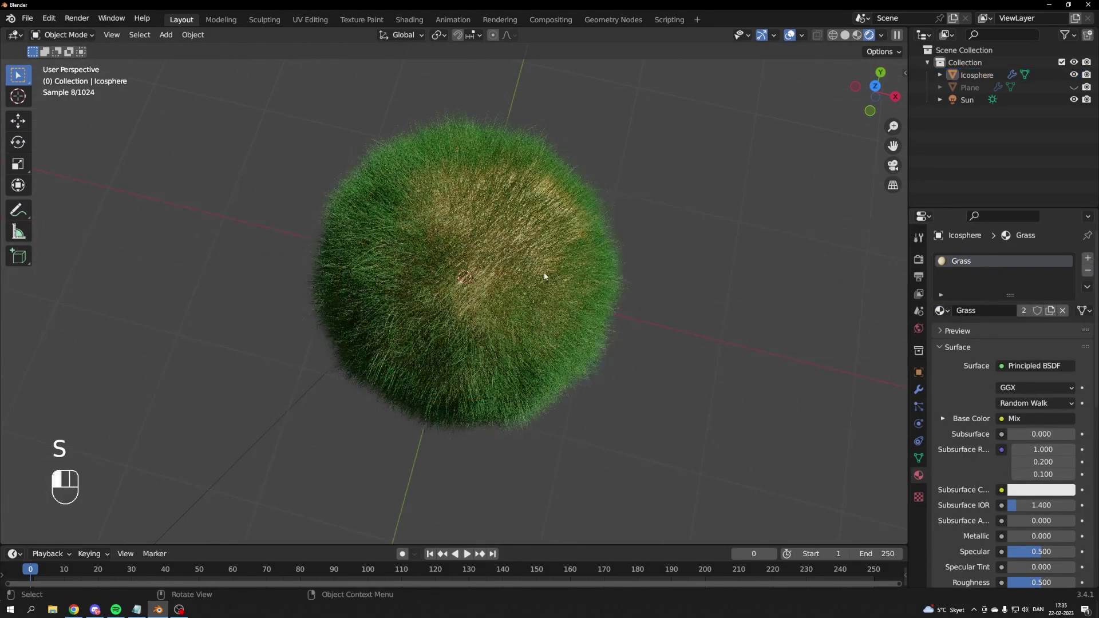
Shade the ico sphere smooth and scale it down to about 0.84
right_click(515, 272)
left_click(515, 272)
middle_click_drag(515, 272, 565, 209)
key("s")
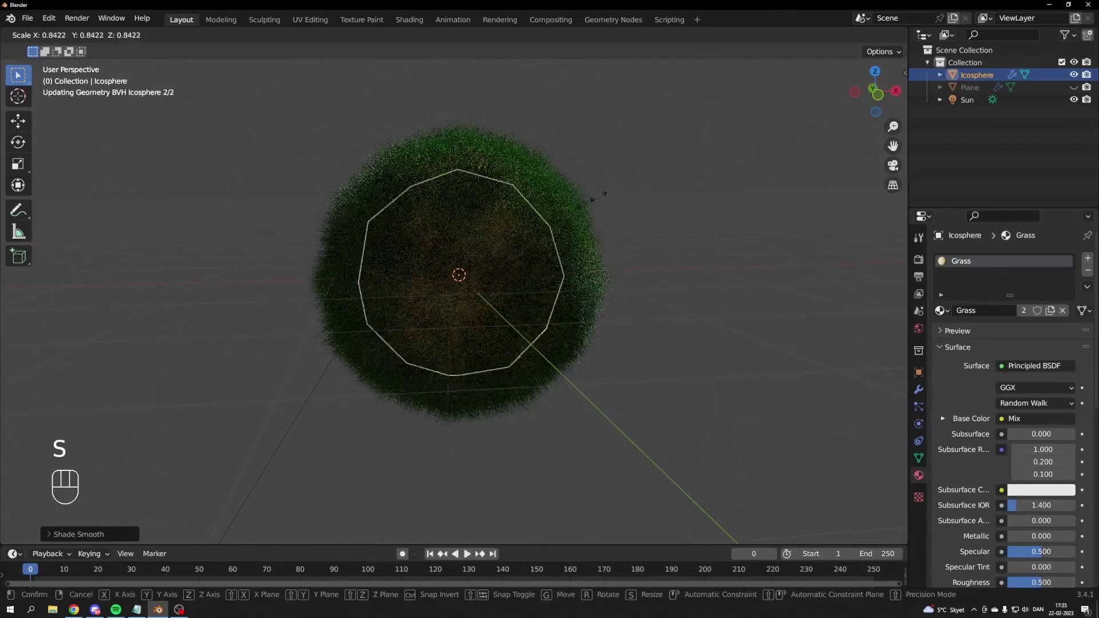
Raise several soft hills across the middle, right side and back of the subdivided plane with proportional editing
left_click(460, 257)
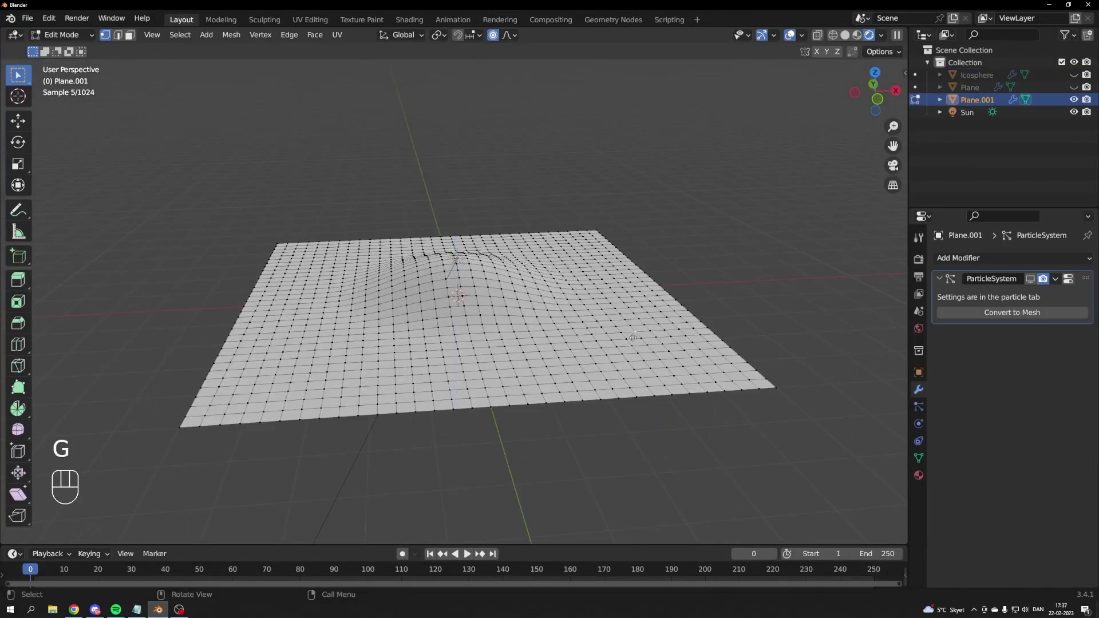
key("g")
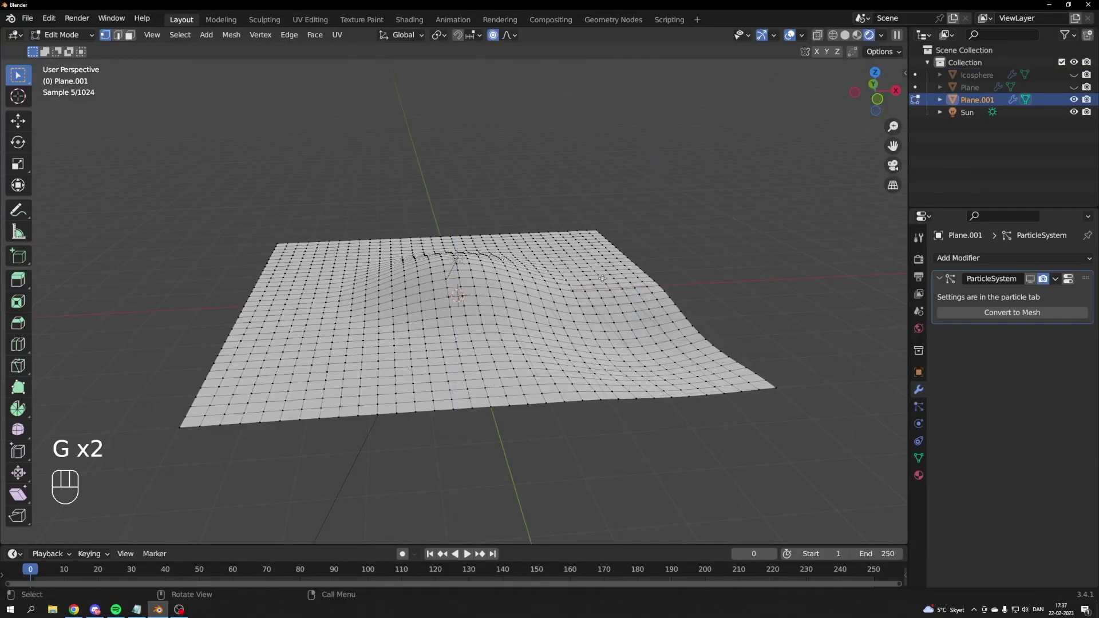
key("g")
key("g")
key("g")
left_click(457, 237)
key("g")
key("z")
left_click(456, 214)
left_click(379, 269)
key("g")
key("z")
left_click(378, 244)
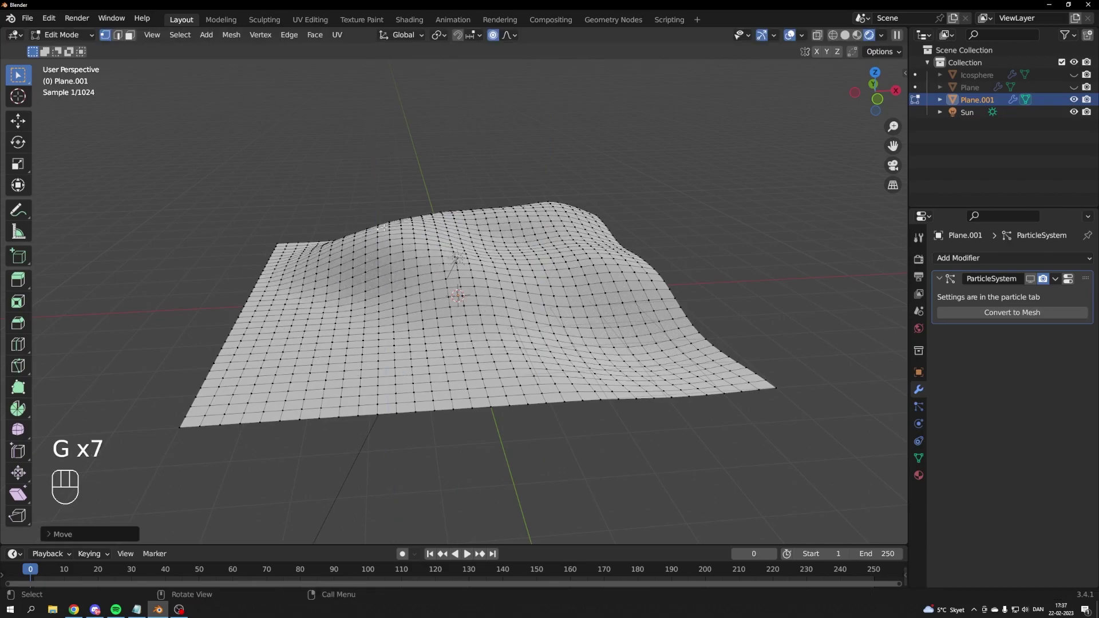
Raise the back-left corner of the terrain into a tall hill and slightly lower the ground in front of it
left_click(306, 242)
key("g")
key("z")
left_click(302, 175)
left_click(367, 309)
key("g")
key("z")
left_click(369, 321)
Shift the area near the terrain's front edge along Z with proportional editing and return to Object Mode
key("z")
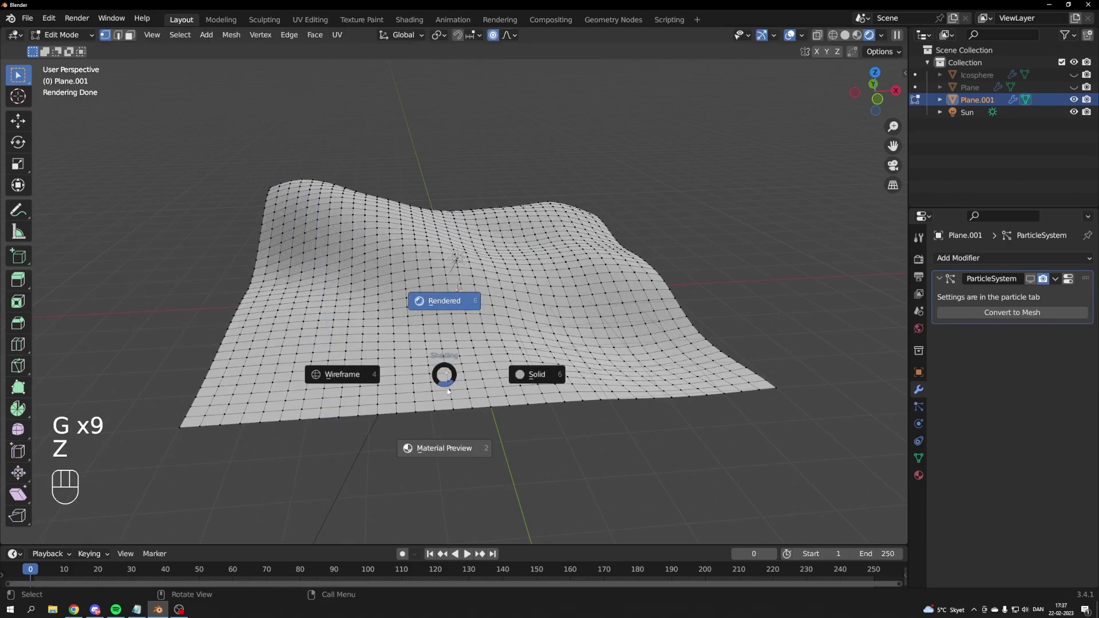
key("g")
key("z")
left_click(452, 389)
key("Tab")
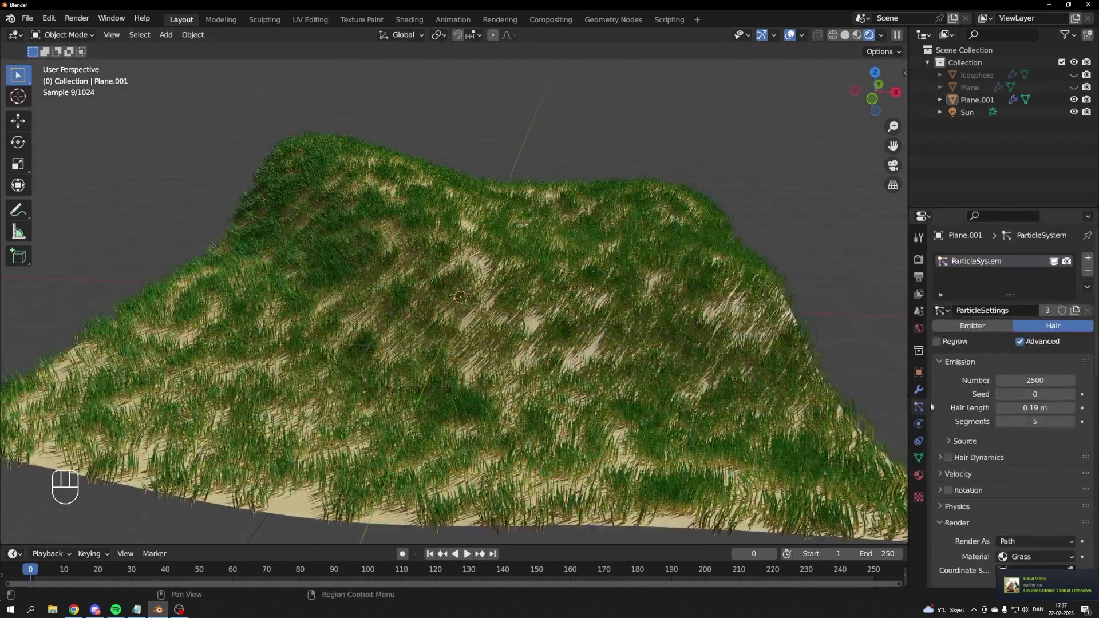
Set the terrain's hair number to 5000 and both child display and render amounts to 50, and save the file
type("5000")
key("Return")
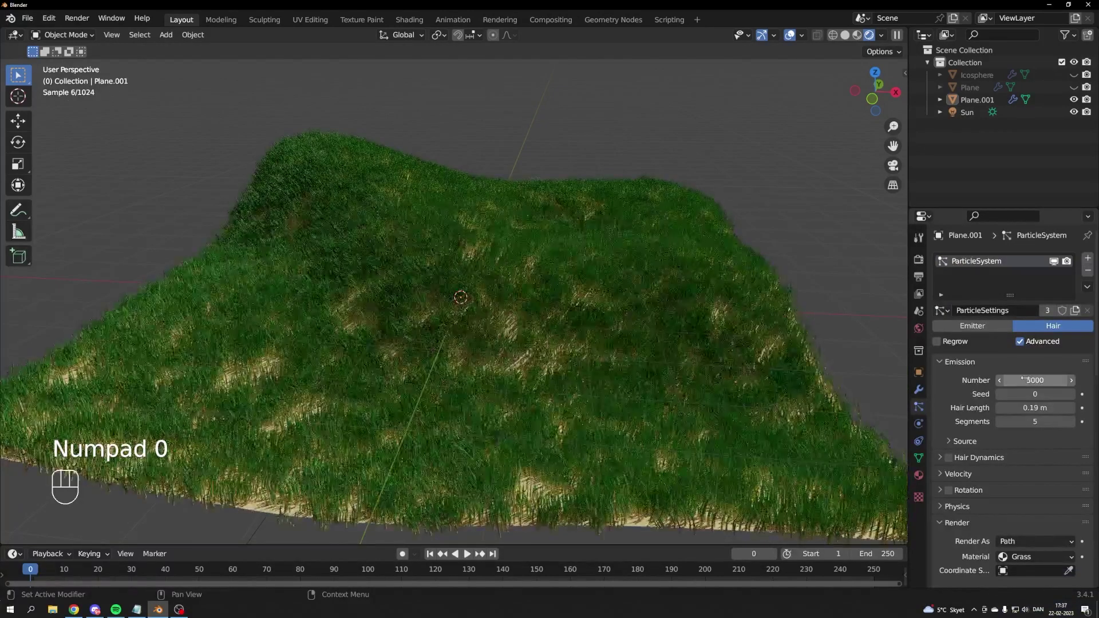
scroll(1030, 436, "down", 7)
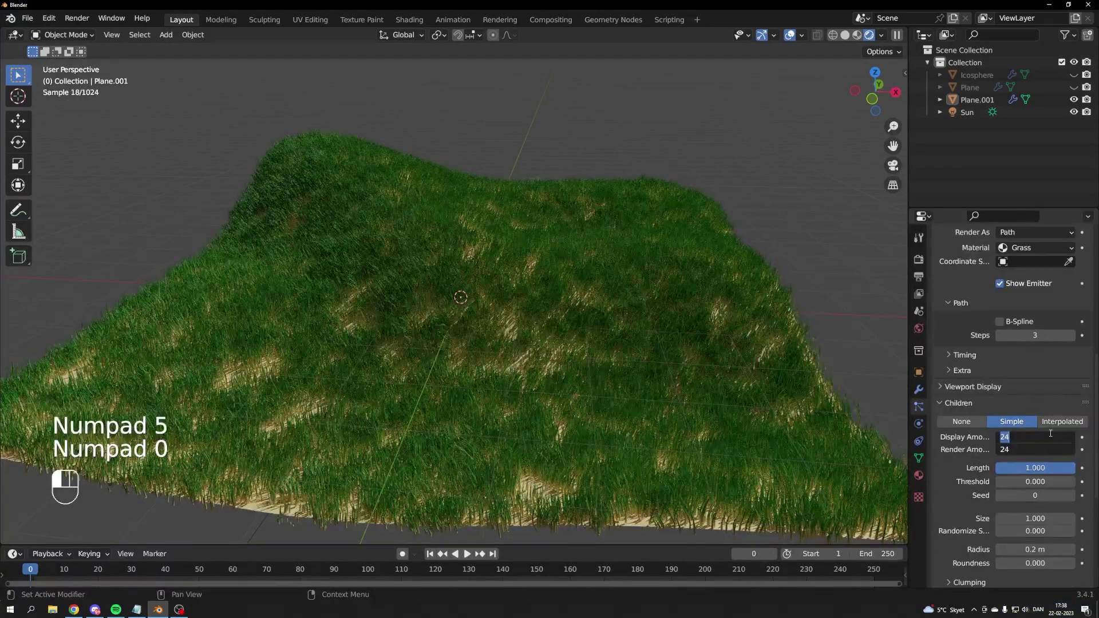
left_click(1049, 434)
middle_click_drag(773, 321, 787, 310)
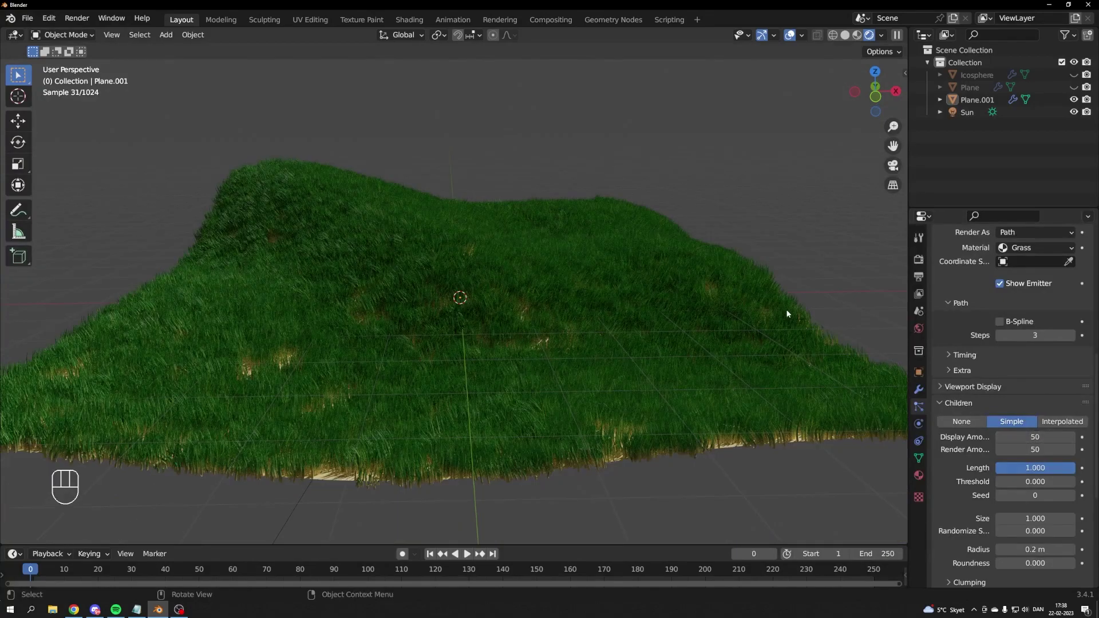
key("ctrl+s")
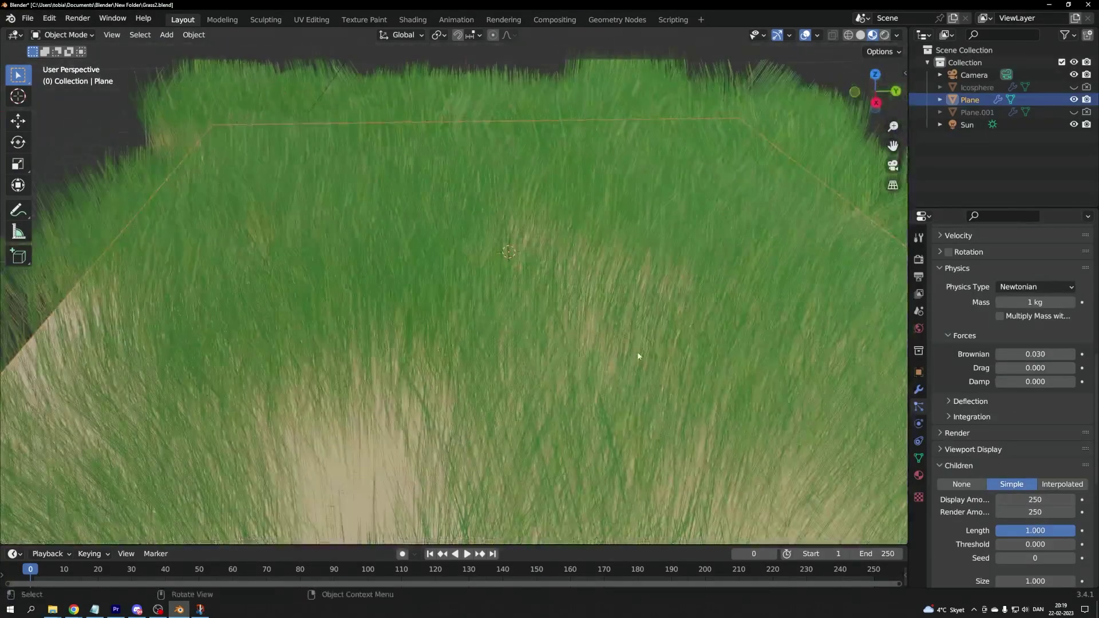
Switch to the Shading workspace with the grass plane's viewport in rendered shading
scroll(633, 356, "down", 5)
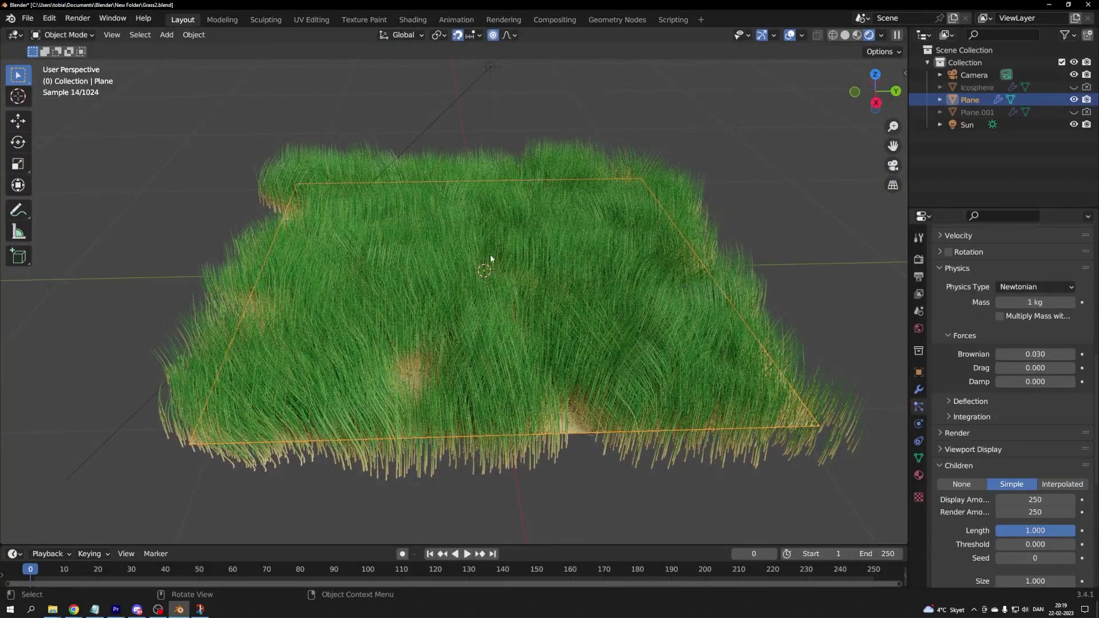
left_click(413, 19)
scroll(536, 462, "down", 4)
left_click(896, 35)
left_click(885, 35)
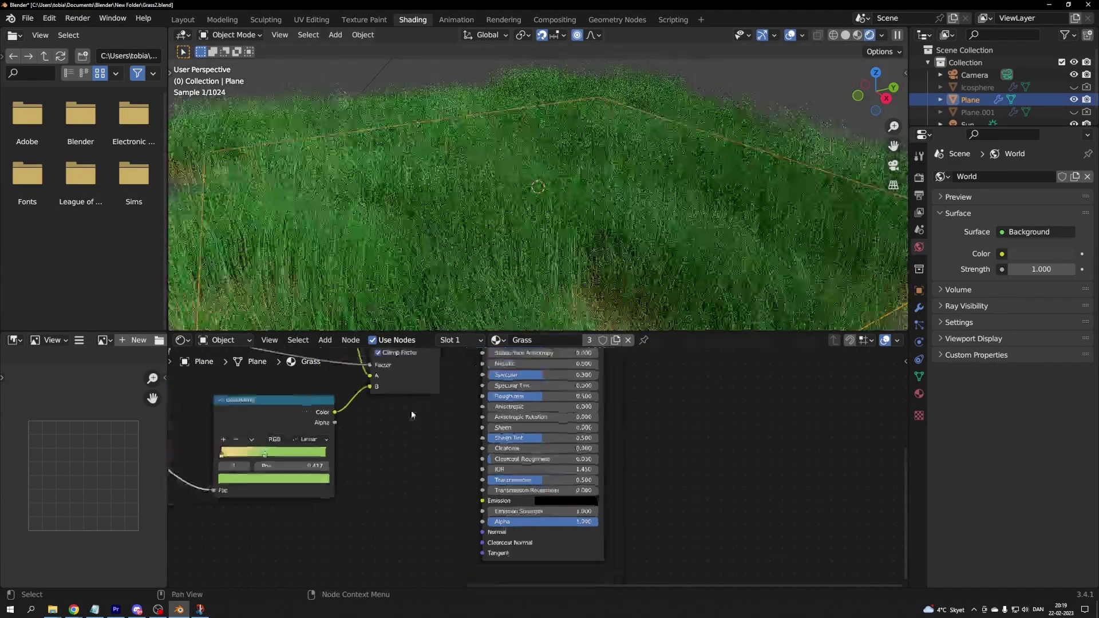
Recolour the green stops of the Grass material's two strand colour ramps to dark blue and light cyan
middle_click_drag(412, 415, 581, 542)
scroll(544, 468, "down", 1)
key("ctrl+shift+z")
key("ctrl+shift+z")
scroll(556, 512, "down", 1)
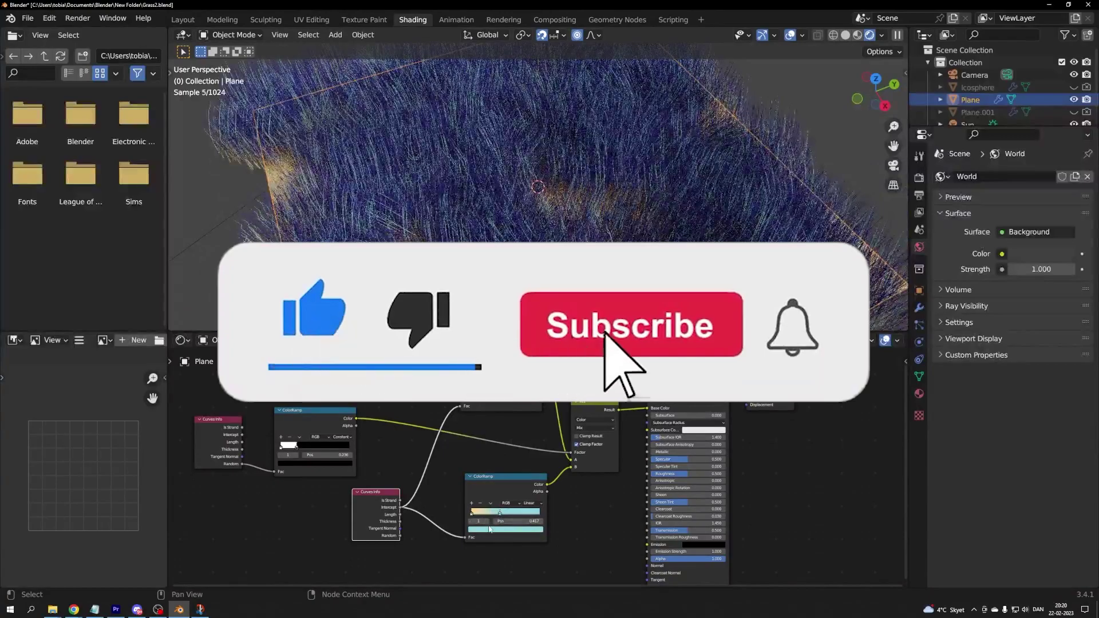
Try a different colour for the light cyan stop of the lower colour ramp, and undo it
left_click(489, 529)
left_click_drag(495, 450, 496, 470)
key("ctrl+z")
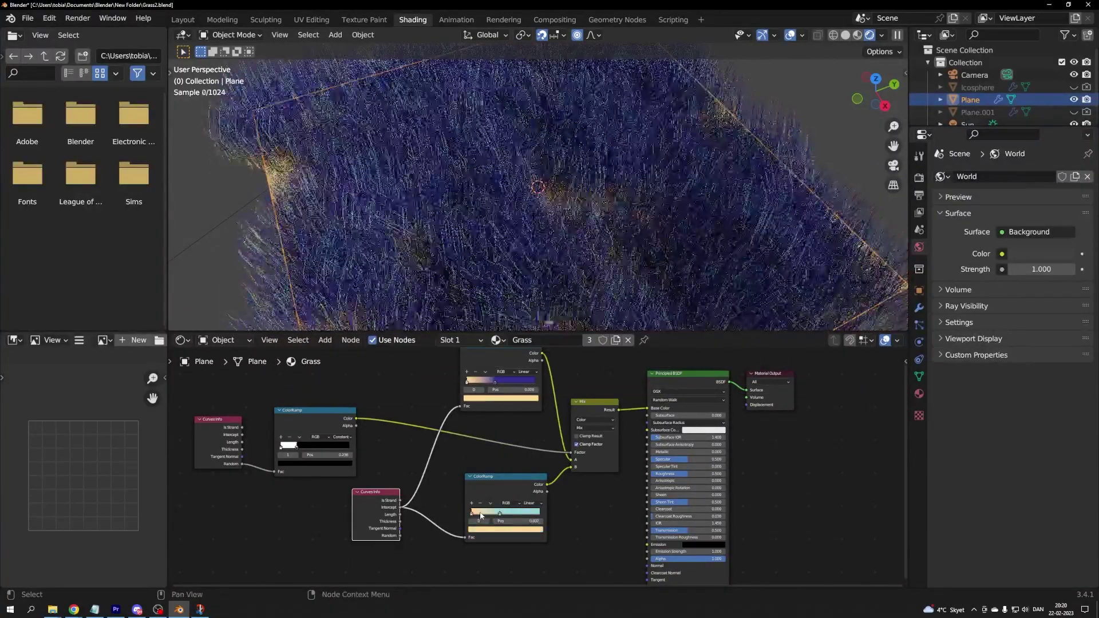